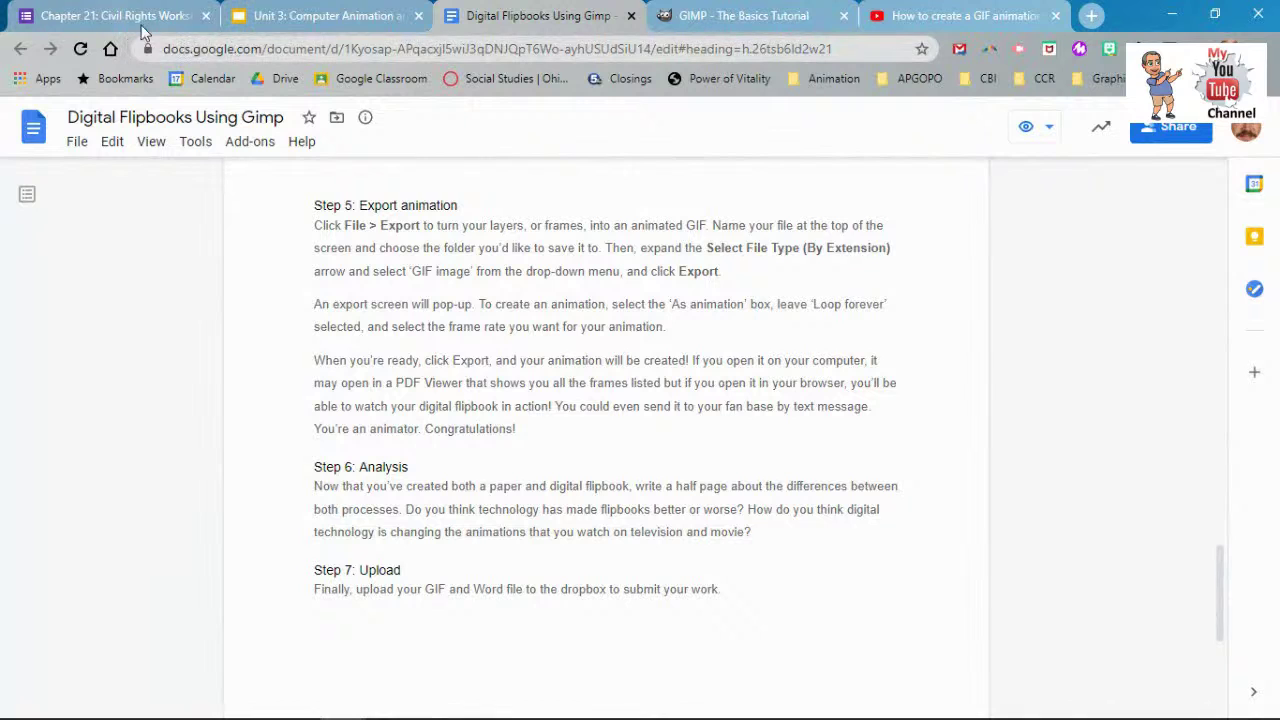
Open Google Classroom in a new browser tab and go to the classwork of the 3-Animation class
left_click(1091, 15)
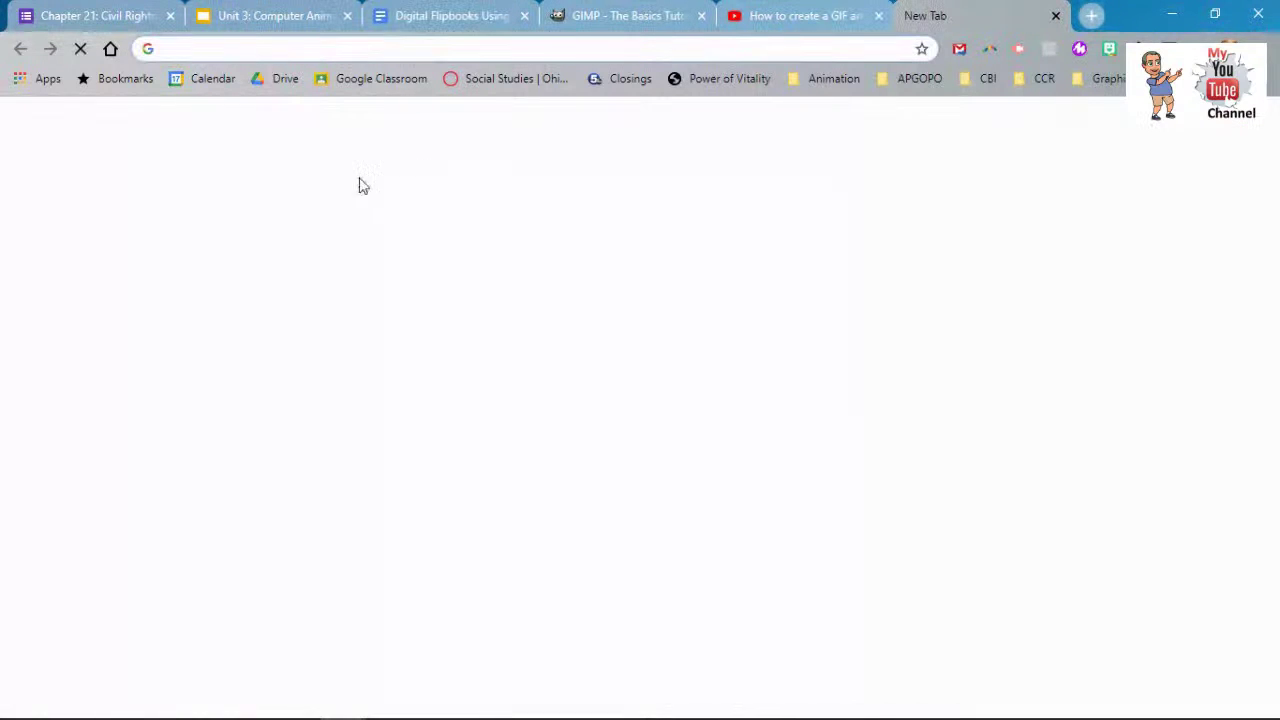
left_click(345, 80)
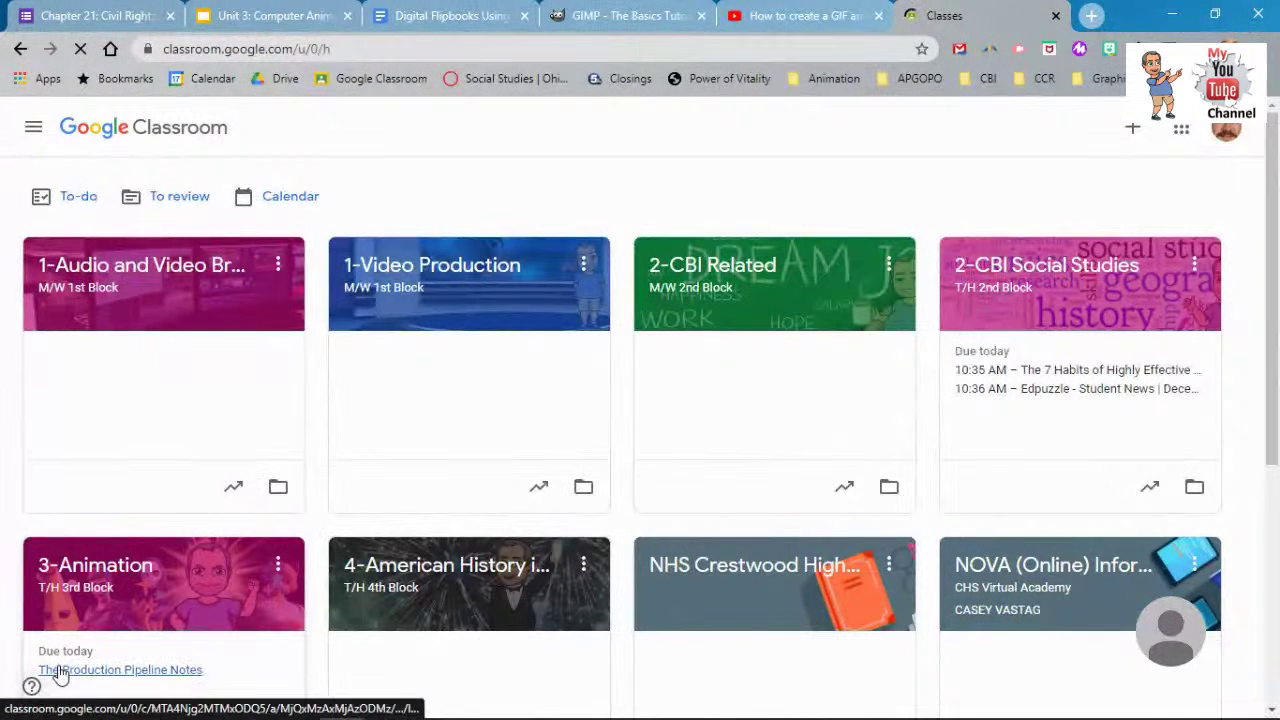
left_click(167, 567)
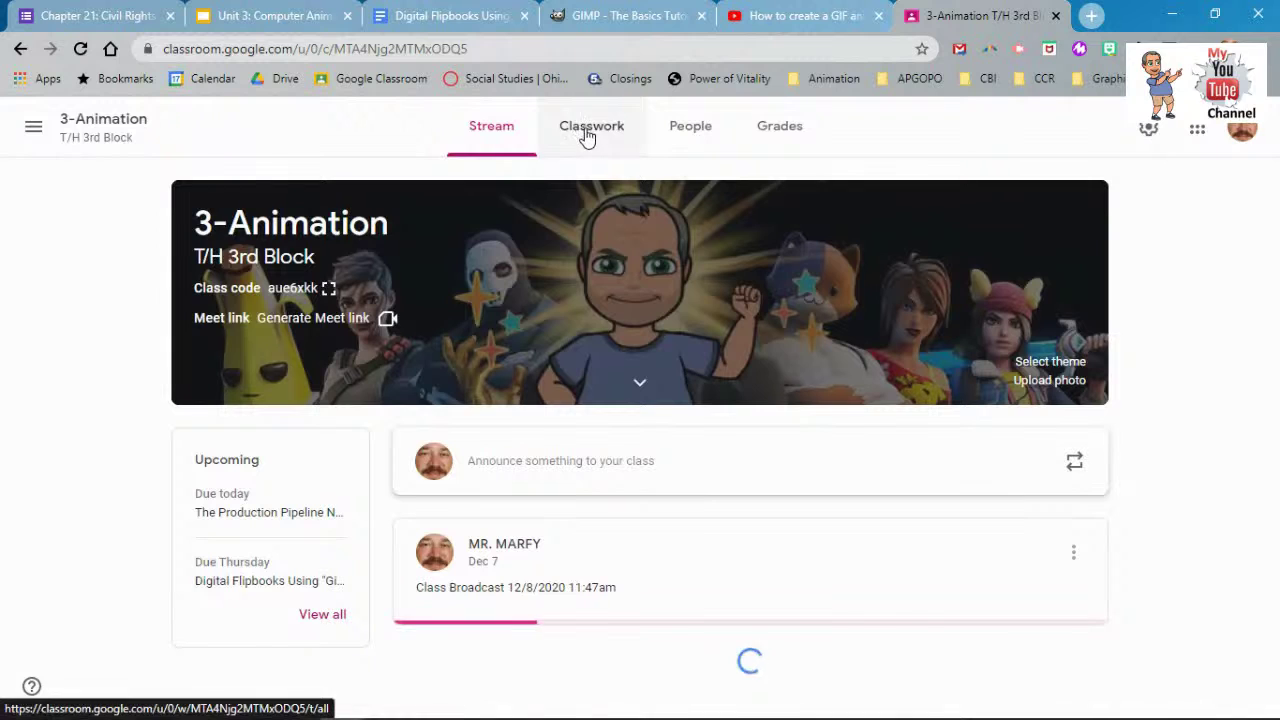
left_click(583, 127)
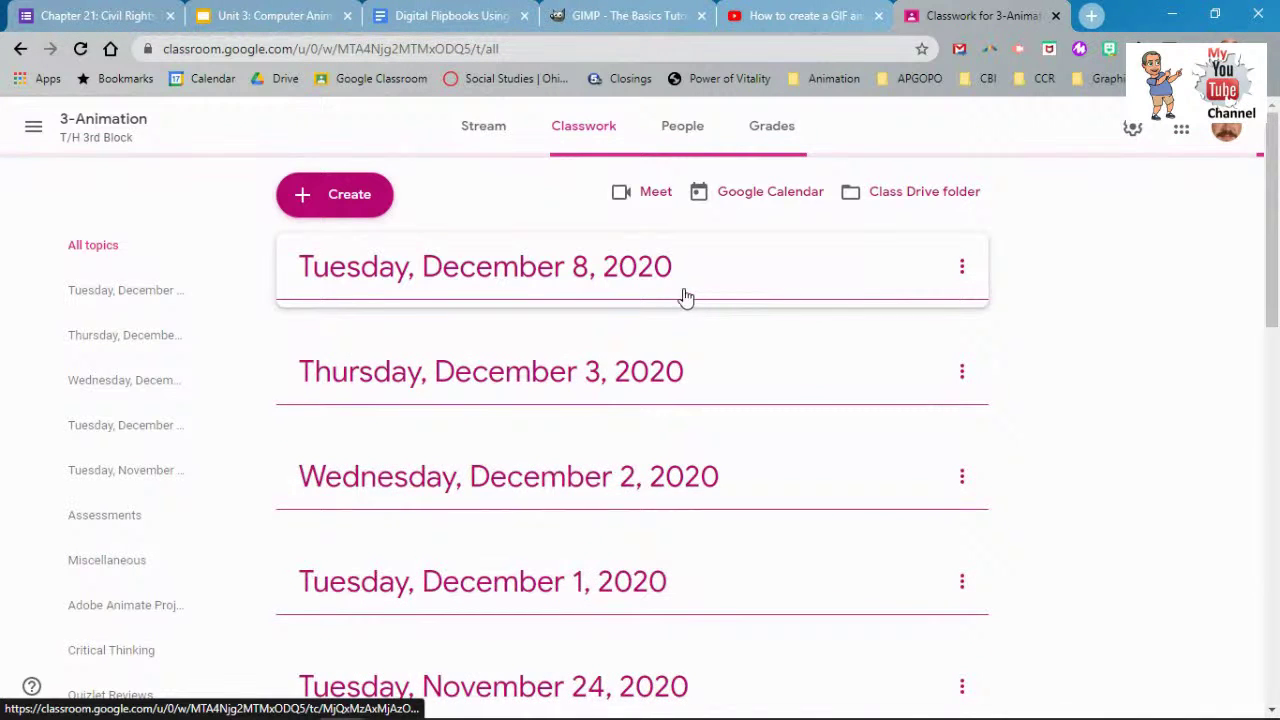
Open the instructions of the Digital Flipbooks Using "Gimp" assignment listed under Tuesday, December 8, 2020
left_click(683, 294)
left_click(480, 443)
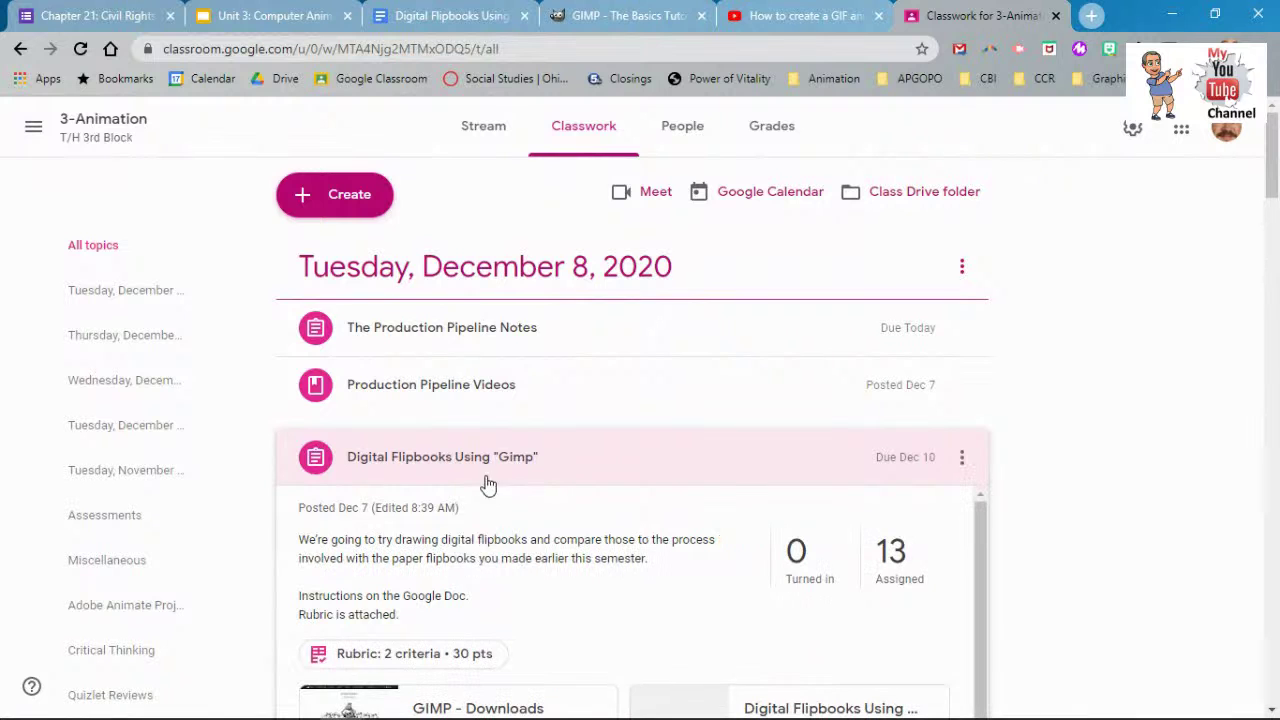
scroll(453, 463, "down", 3)
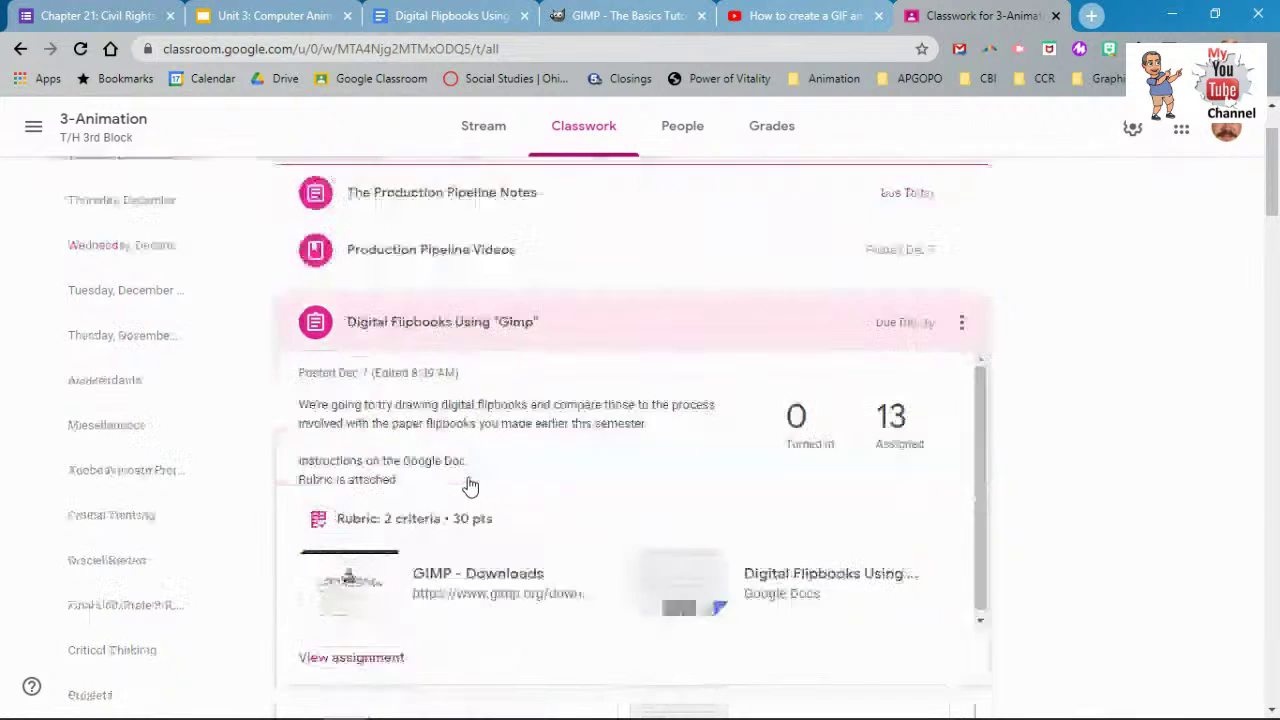
left_click(493, 512)
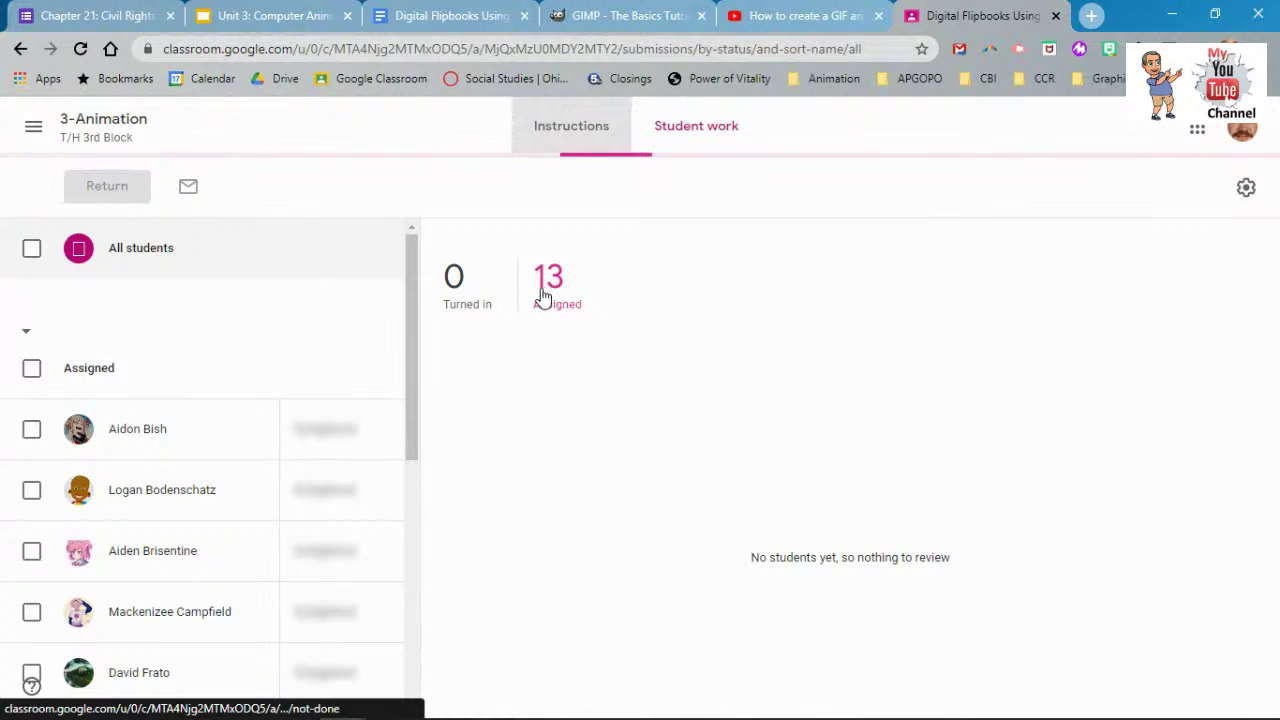
left_click(553, 154)
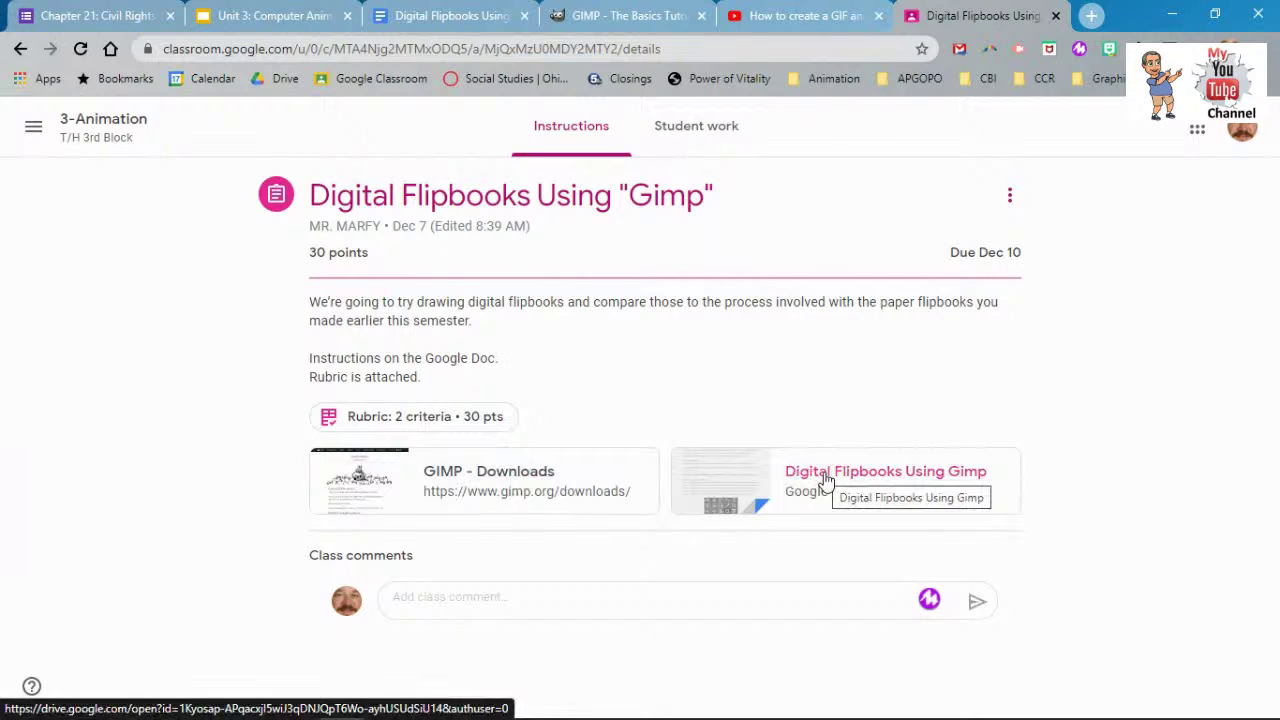
Review the opening steps of the Digital Flipbooks Using Gimp document and move the document out of this browser window
left_click(440, 16)
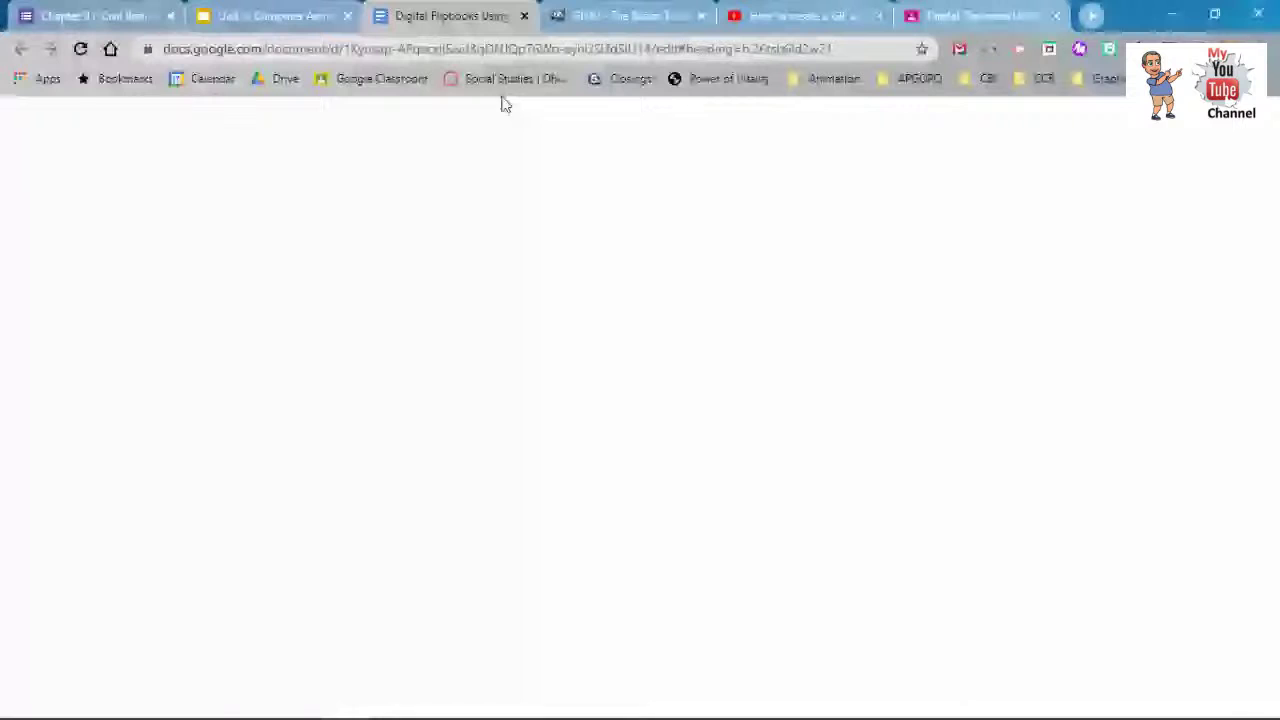
scroll(558, 347, "up", 10)
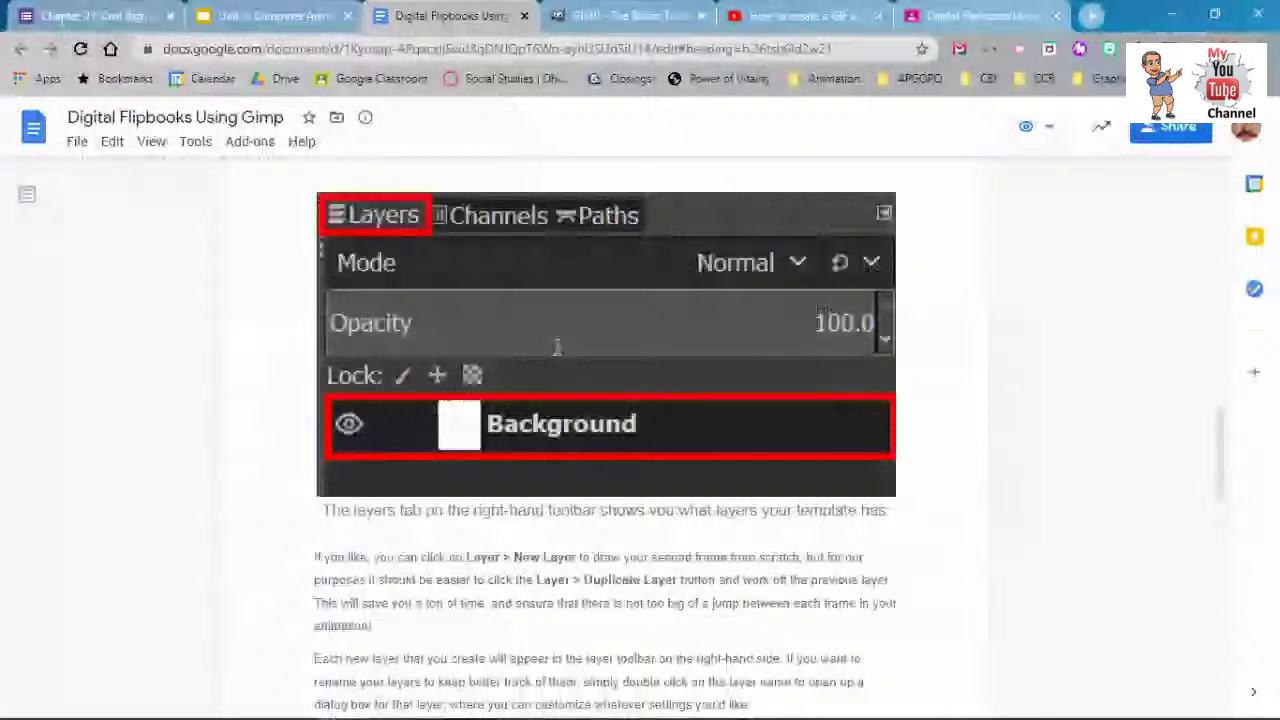
scroll(558, 347, "up", 10)
scroll(558, 347, "up", 3)
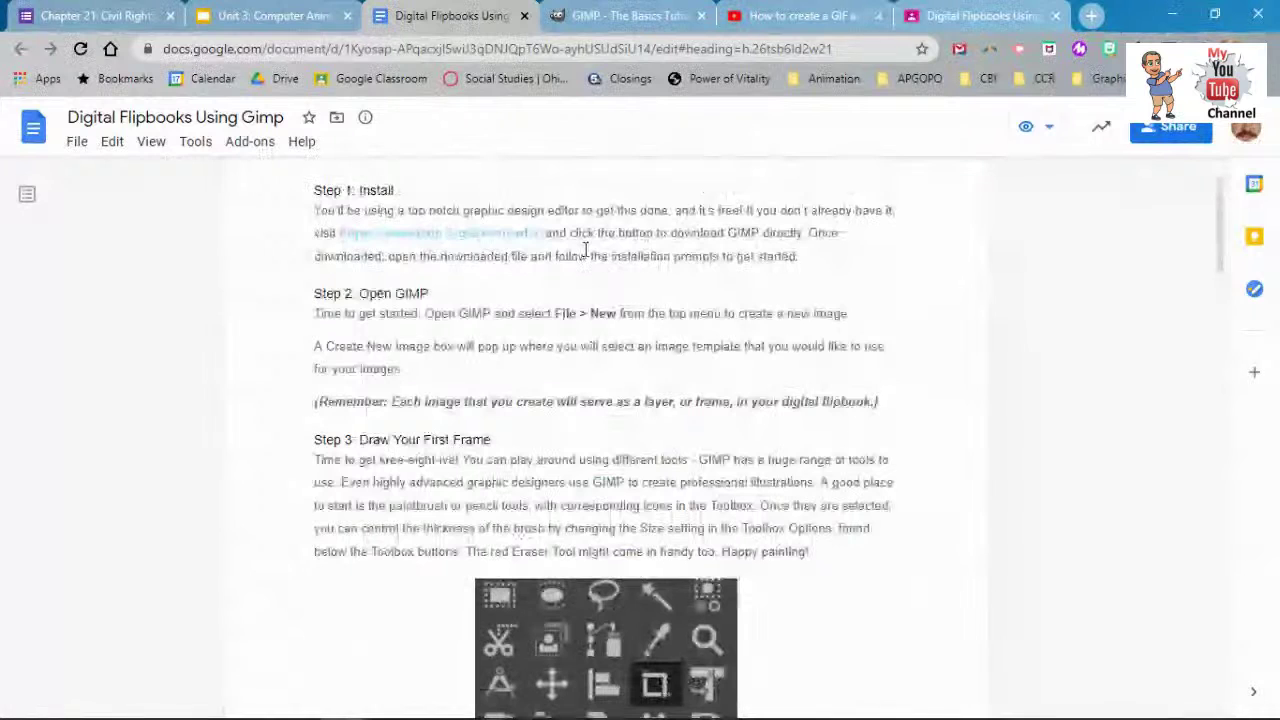
scroll(580, 309, "up", 2)
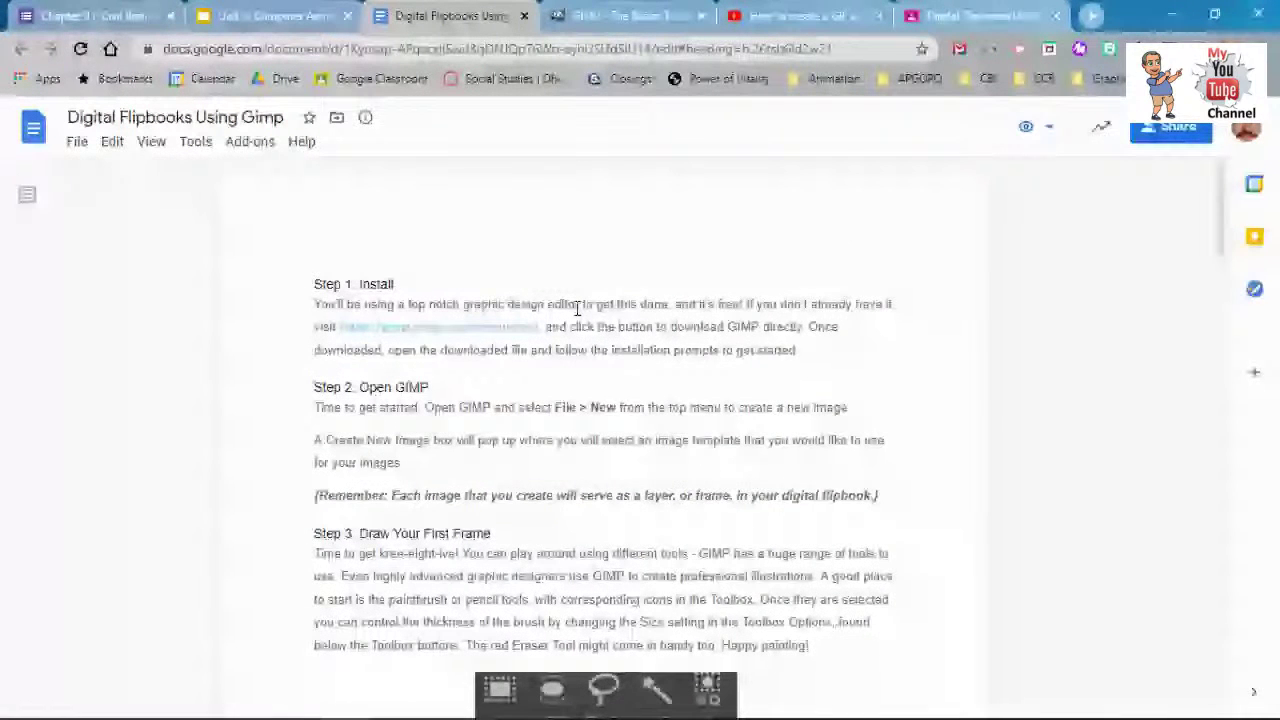
scroll(577, 309, "down", 3)
scroll(575, 307, "down", 1)
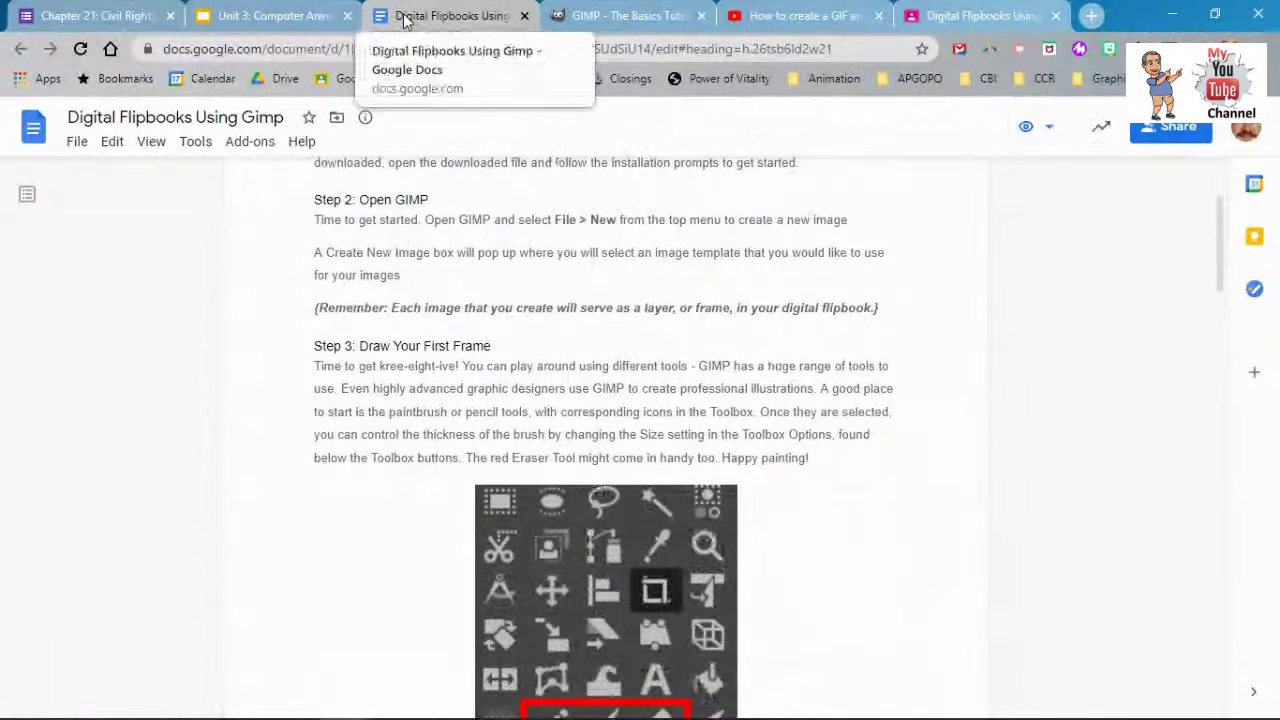
left_click_drag(407, 20, 1279, 200)
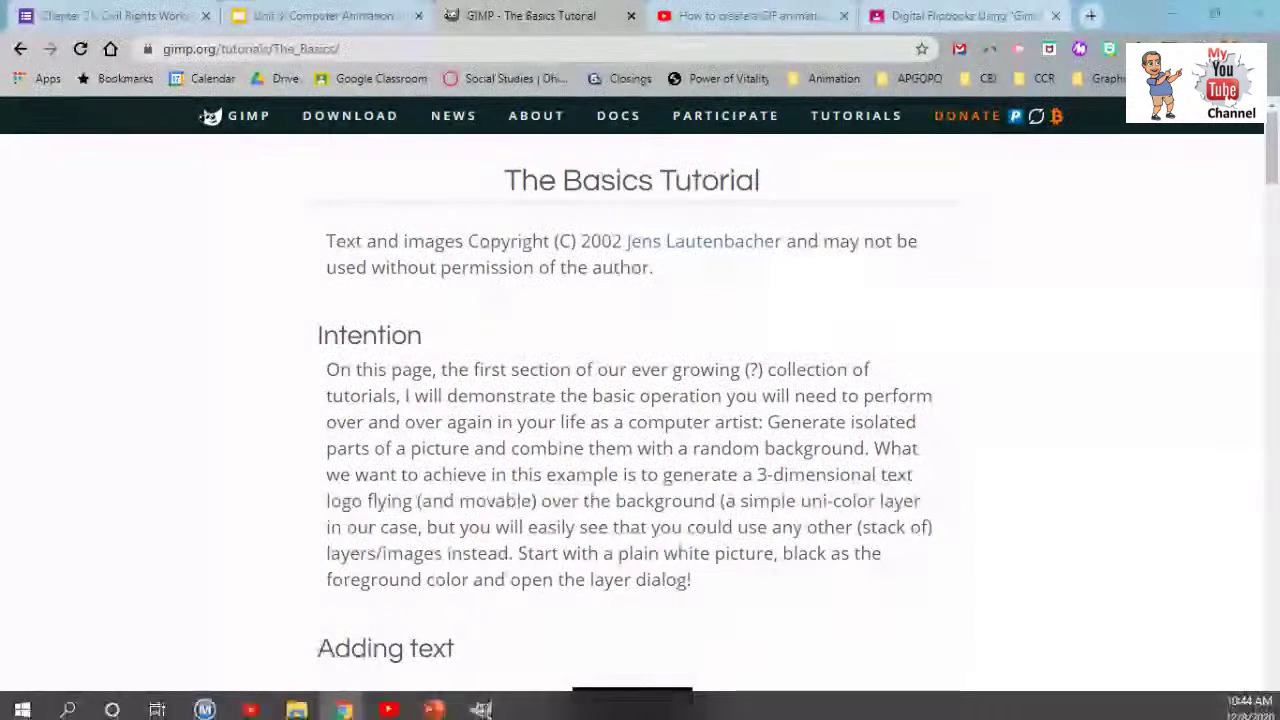
Switch to GIMP and start a new image using the 1920×1080 (Full HD 1080p) template
left_click(483, 700)
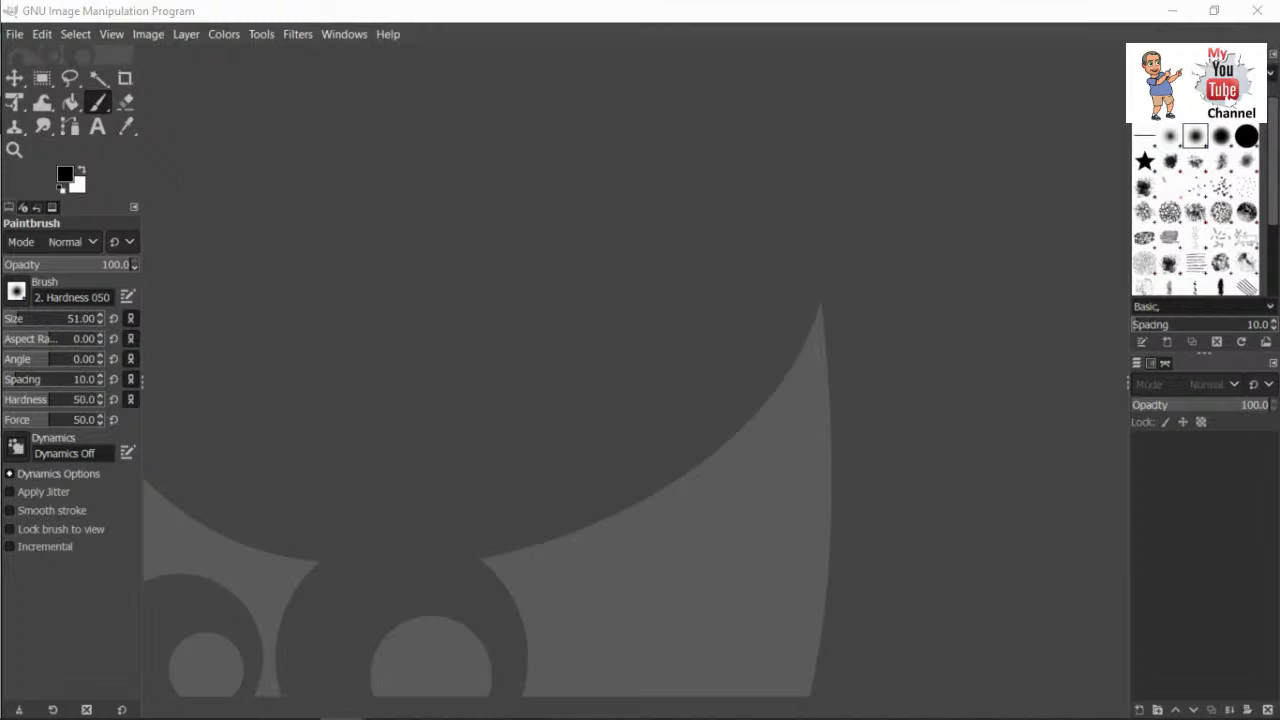
left_click(14, 36)
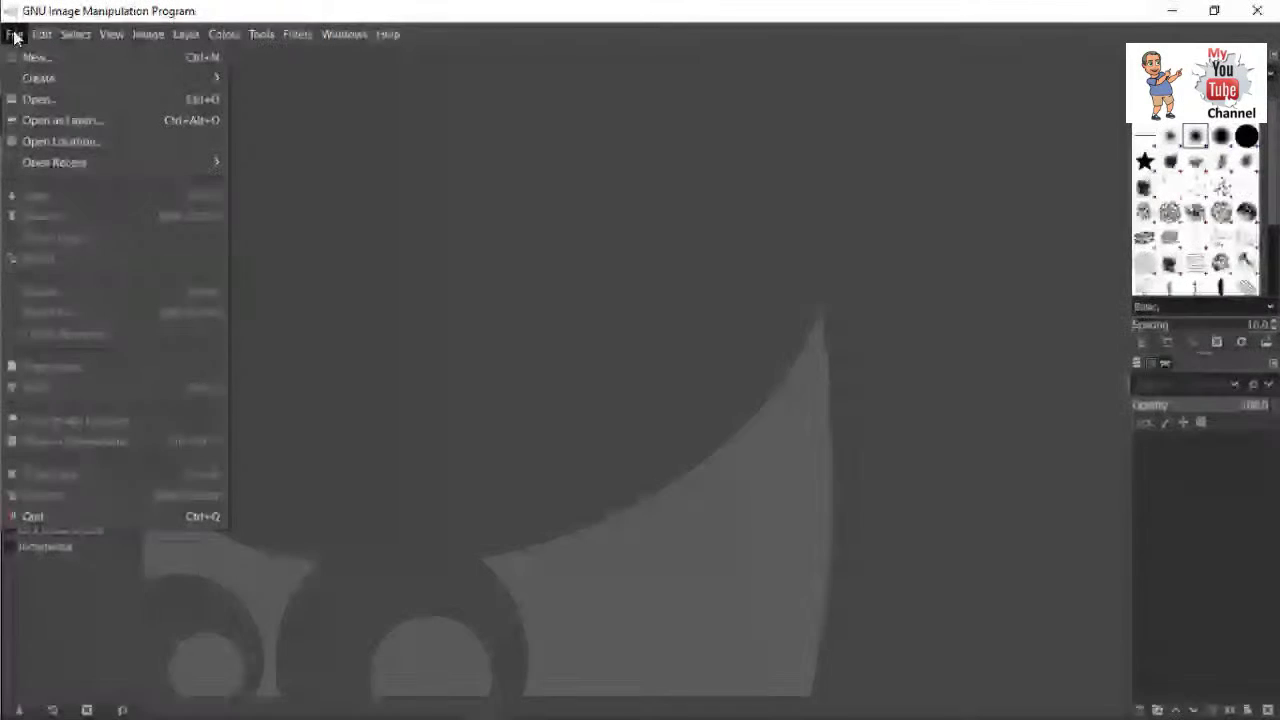
left_click(33, 60)
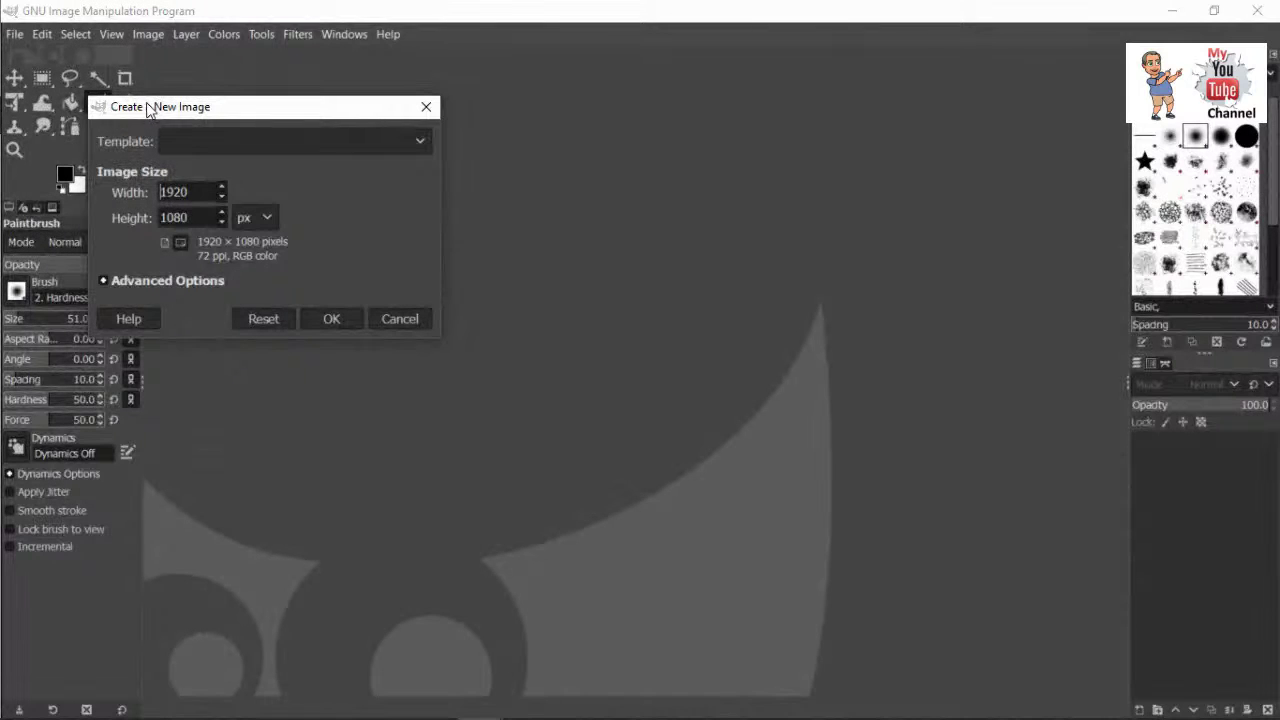
left_click(211, 142)
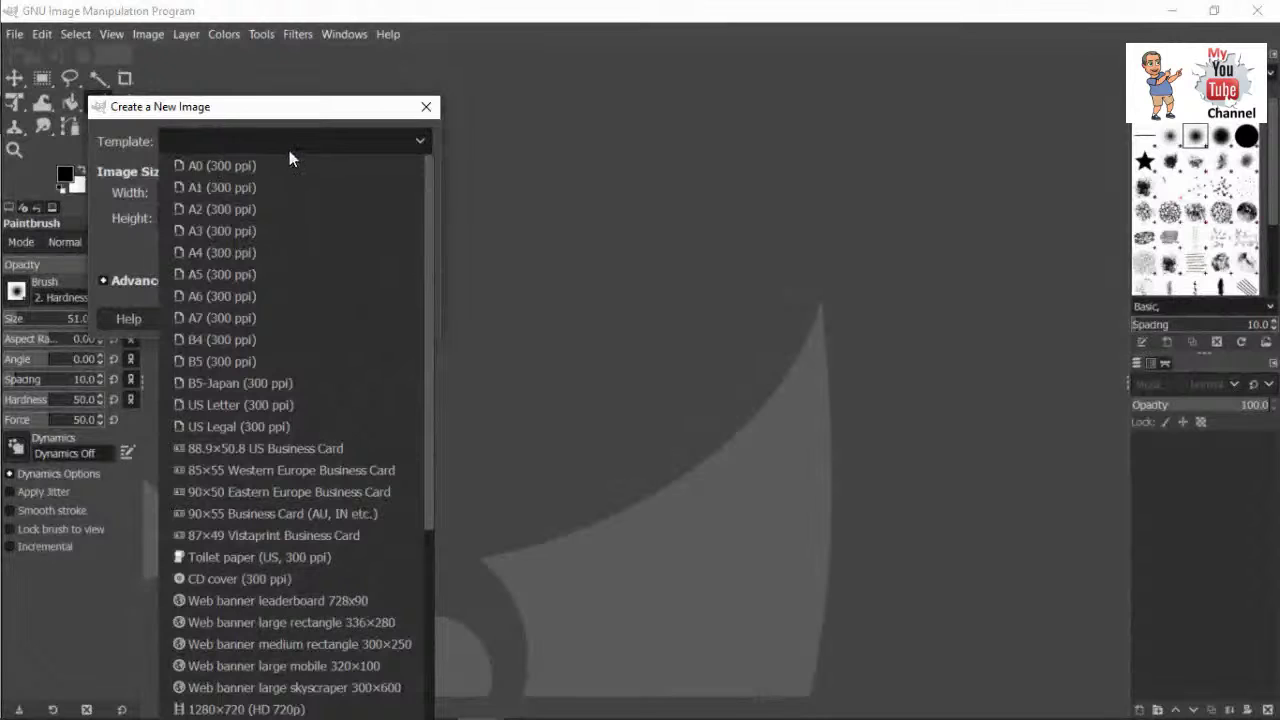
scroll(336, 404, "down", 3)
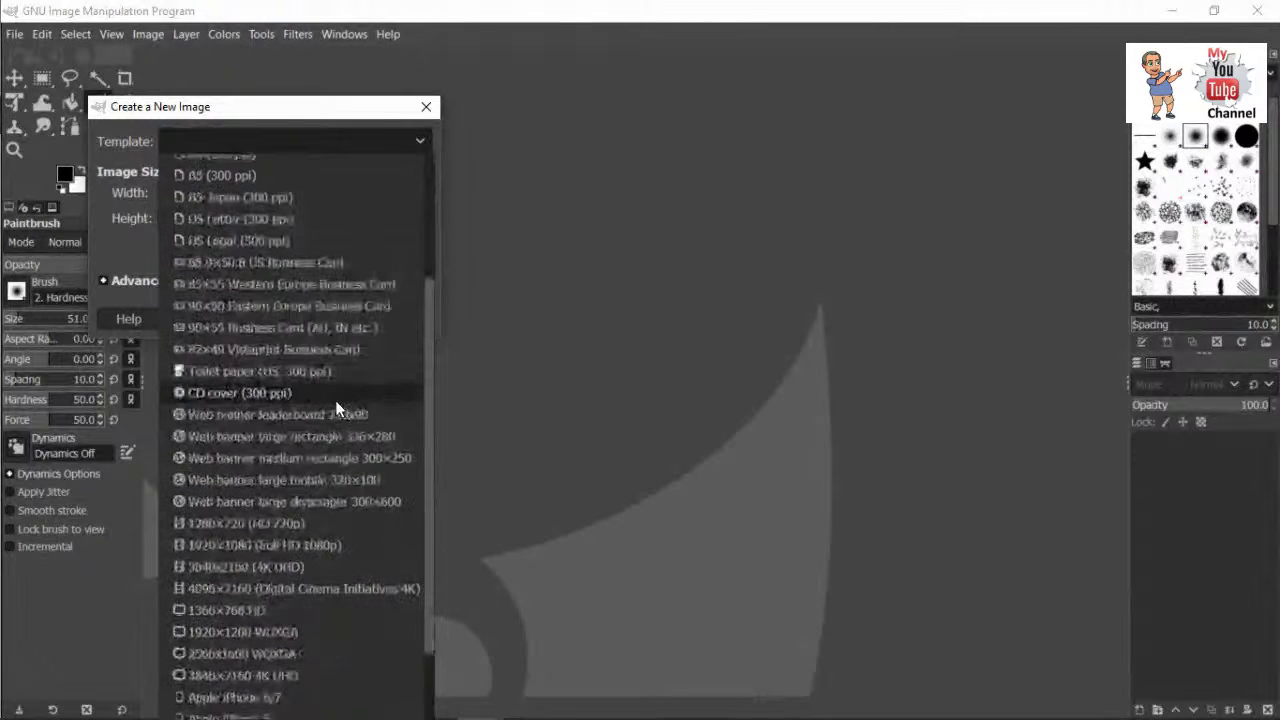
scroll(335, 400, "down", 2)
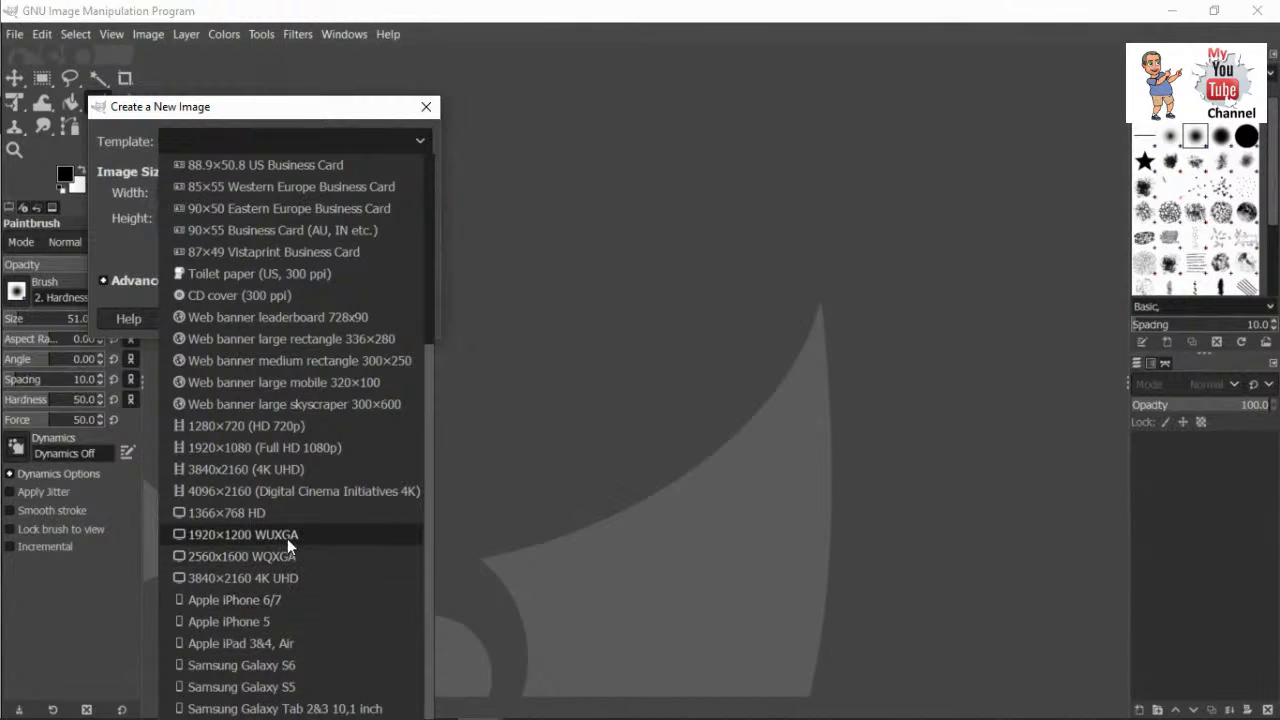
left_click(284, 456)
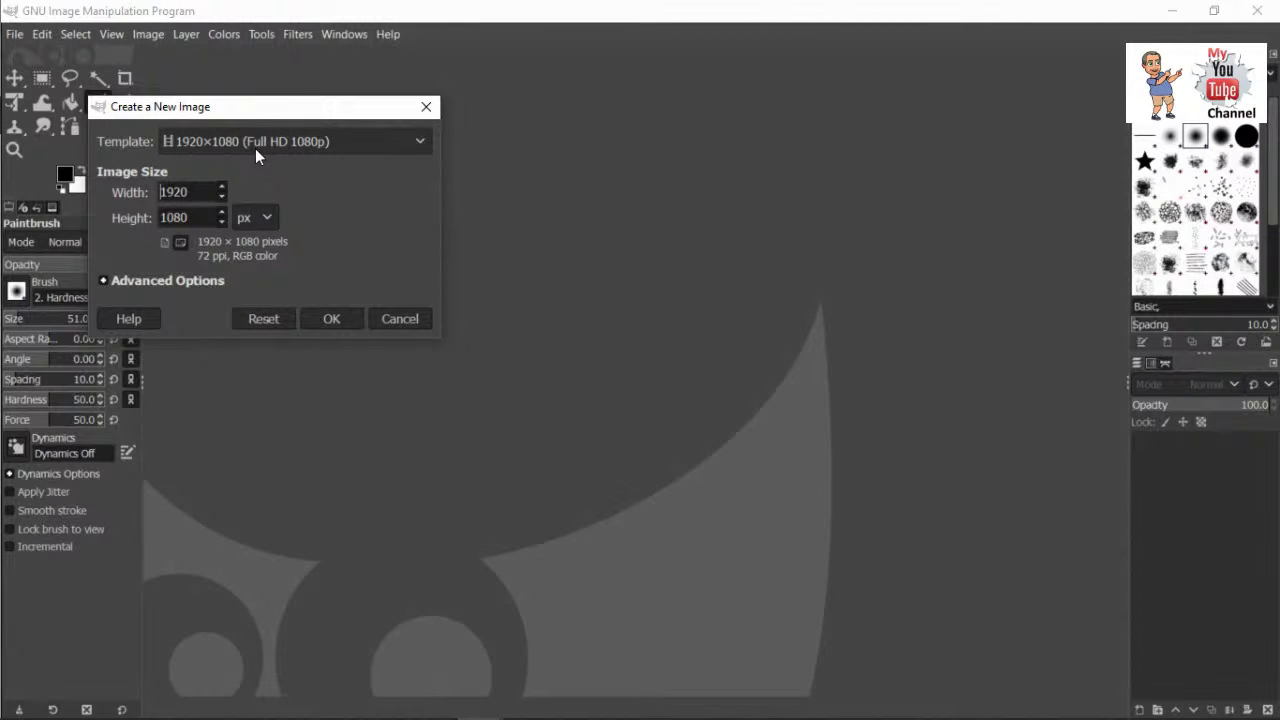
Look over the new image's advanced options without changing them and create the image
left_click(111, 280)
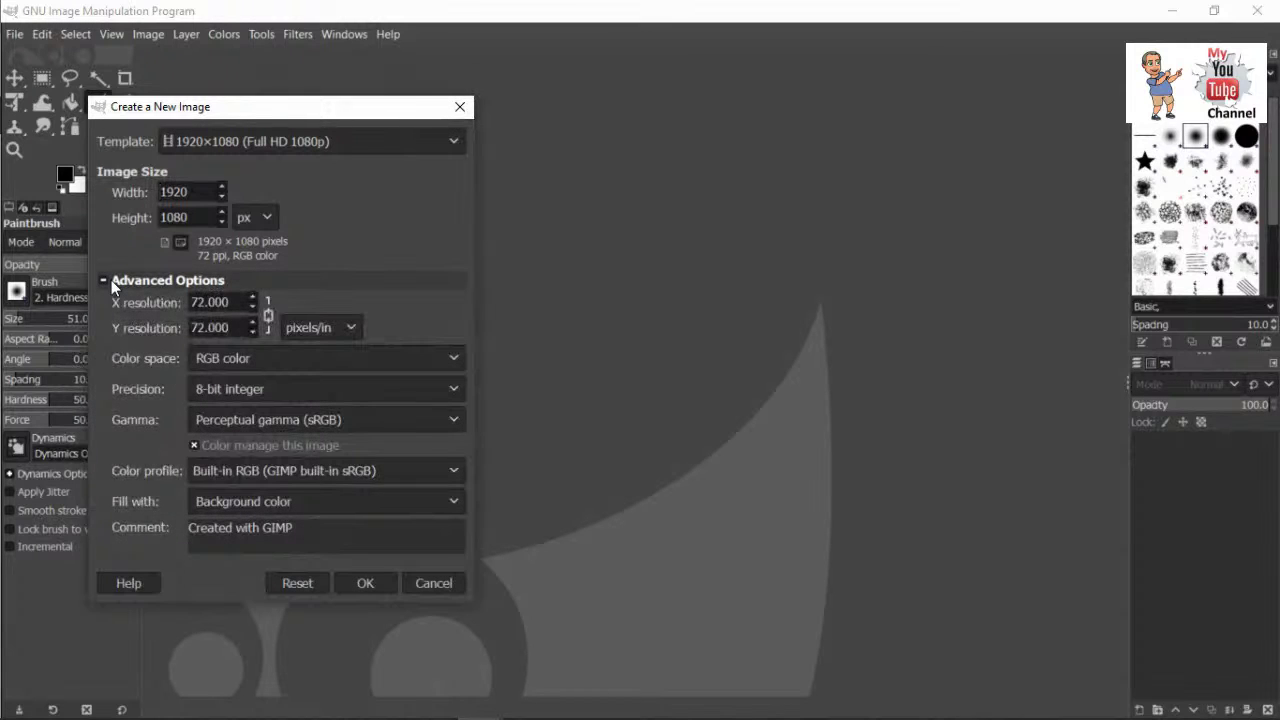
left_click(111, 280)
left_click(111, 280)
left_click(111, 280)
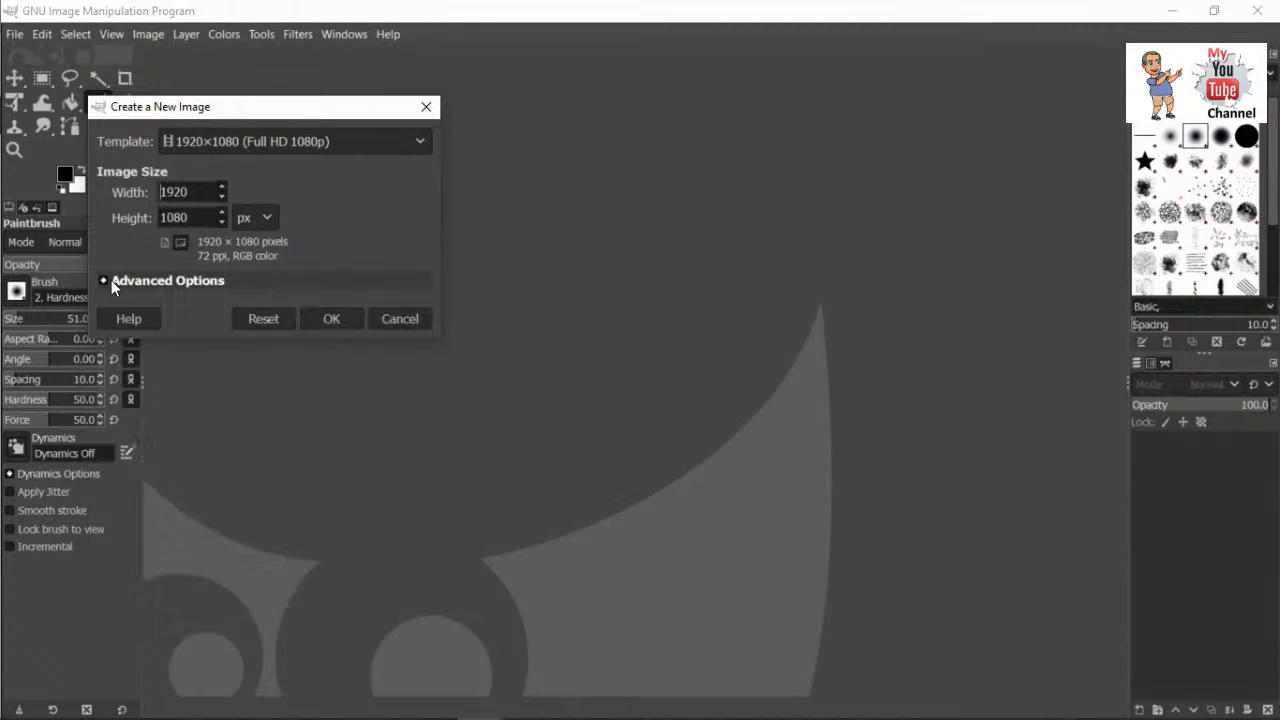
left_click(346, 324)
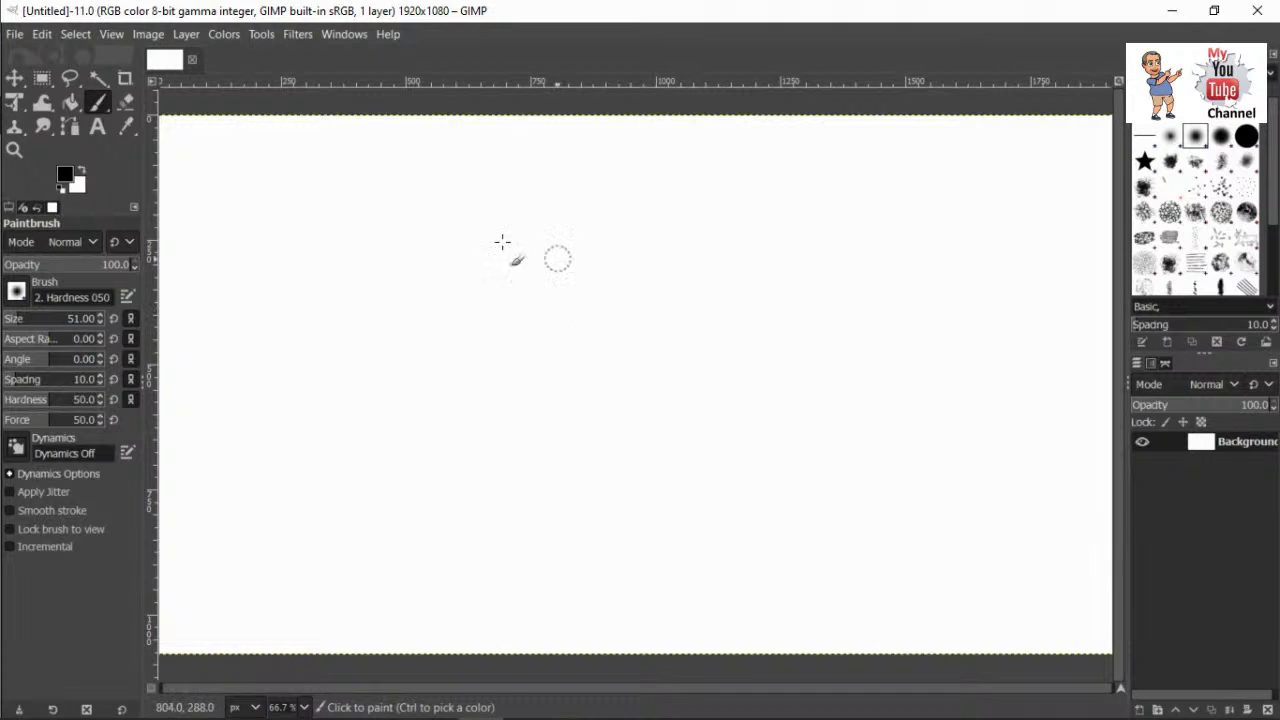
Paint a rough closed black circle about 300 px across in the canvas's upper-left area with the Paintbrush
left_click(96, 102)
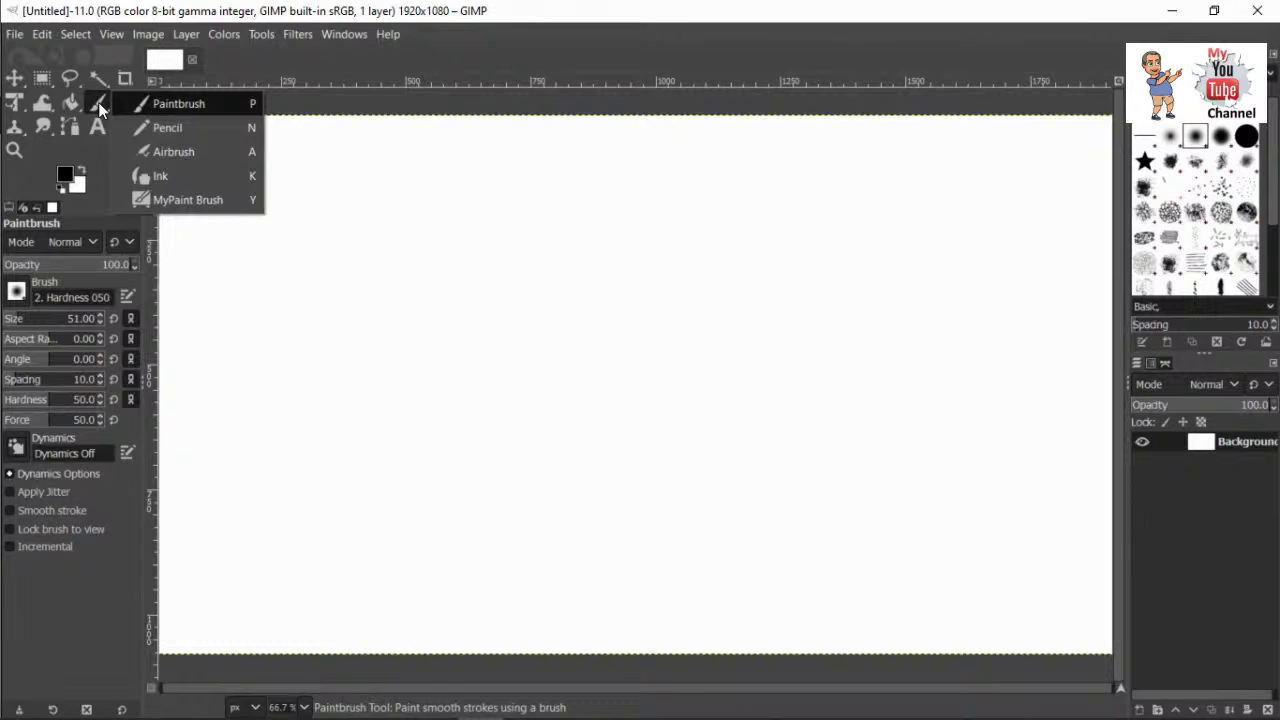
left_click(155, 124)
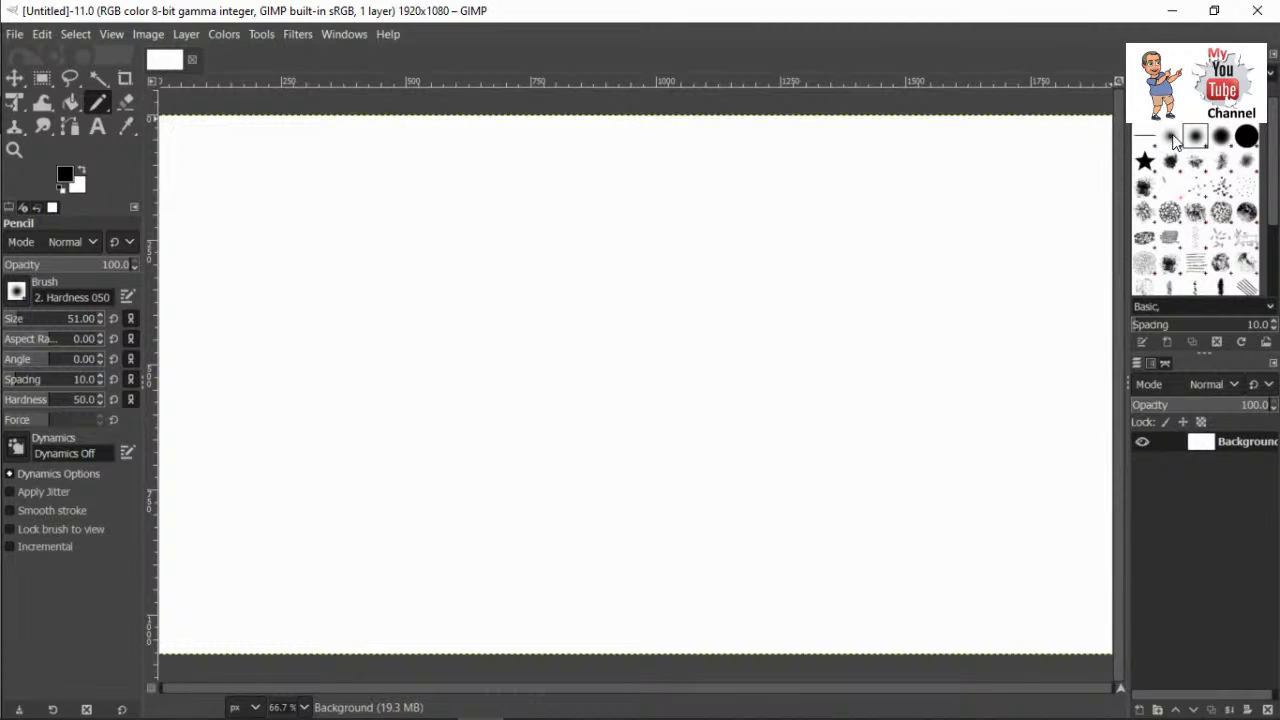
right_click(94, 102)
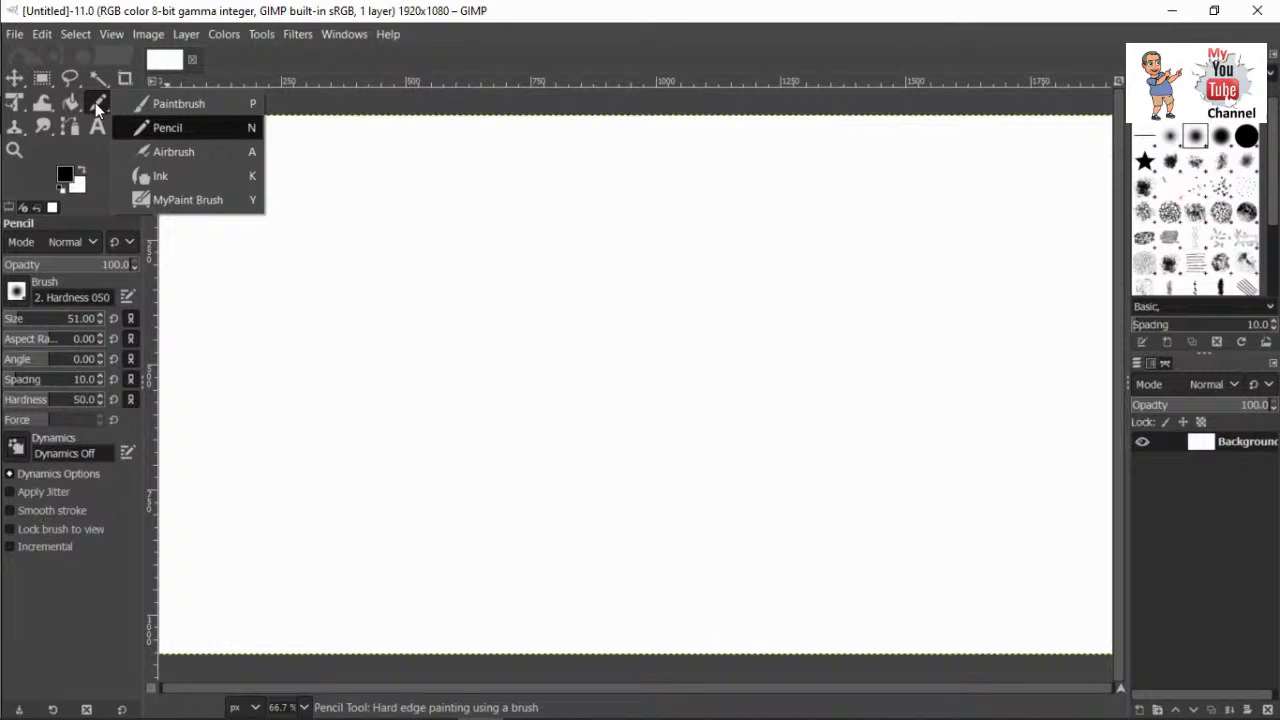
left_click(170, 104)
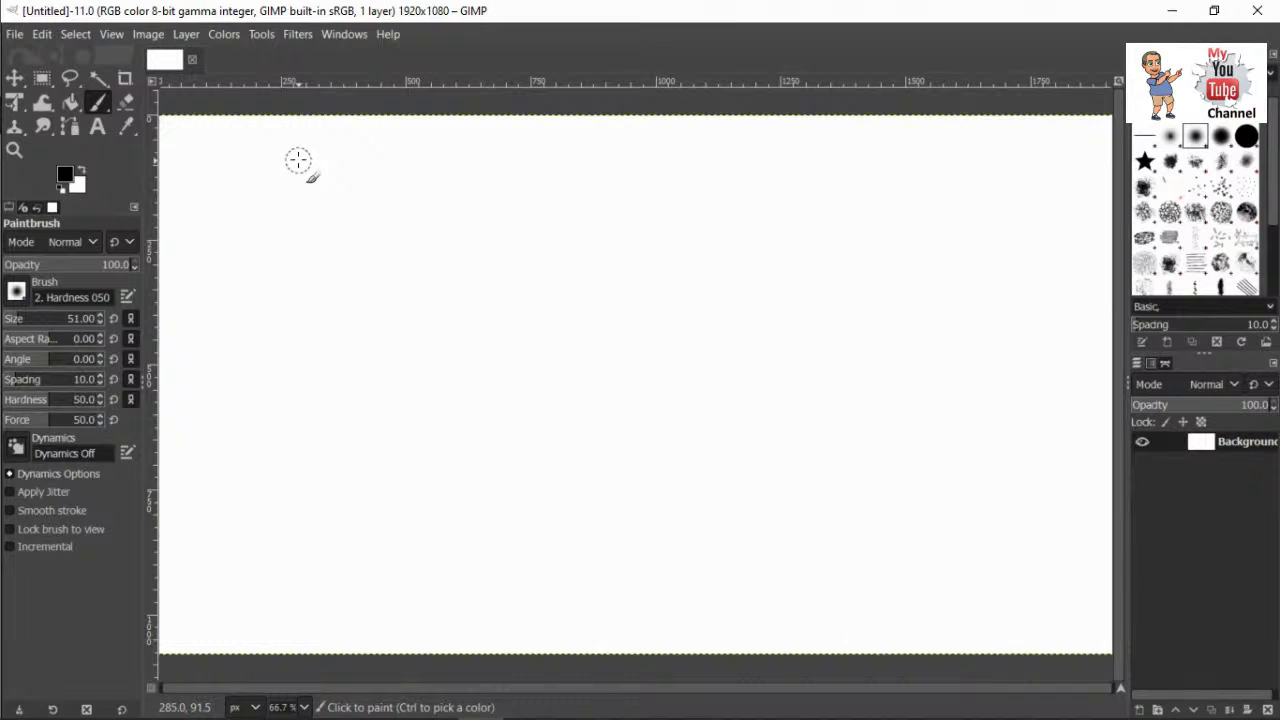
mouse_move(297, 151)
left_mouse_down()
mouse_move(262, 154)
mouse_move(239, 186)
mouse_move(241, 254)
mouse_move(273, 287)
mouse_move(352, 291)
mouse_move(377, 244)
mouse_move(375, 185)
mouse_move(349, 145)
mouse_move(290, 148)
left_mouse_up()
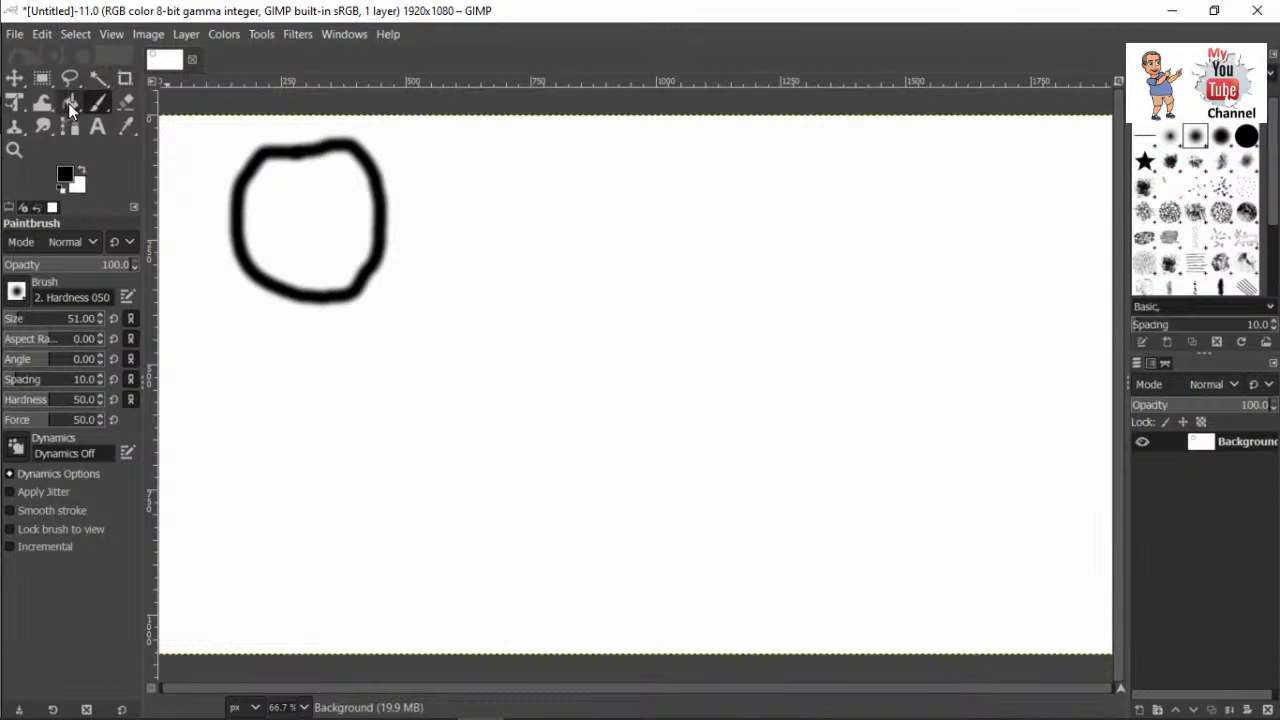
Try filling the circle's interior with the black foreground color using Bucket Fill, and undo the fill
key("shift+b")
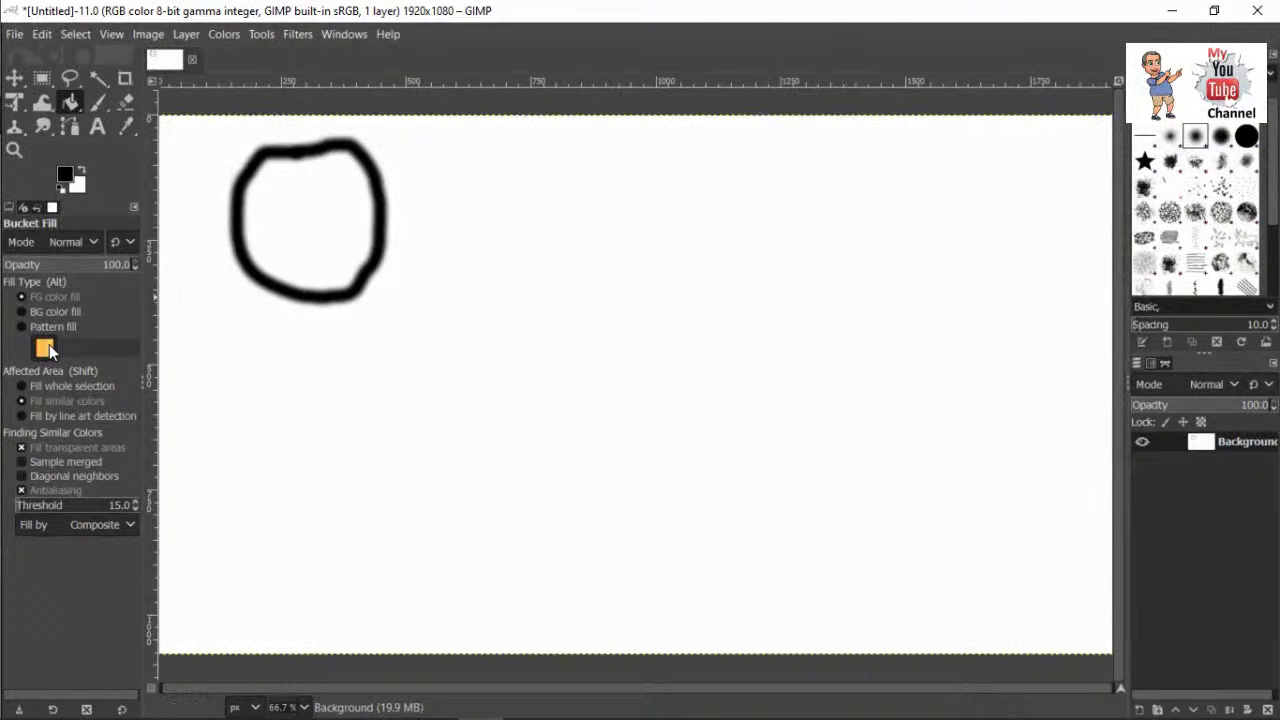
left_click(294, 226)
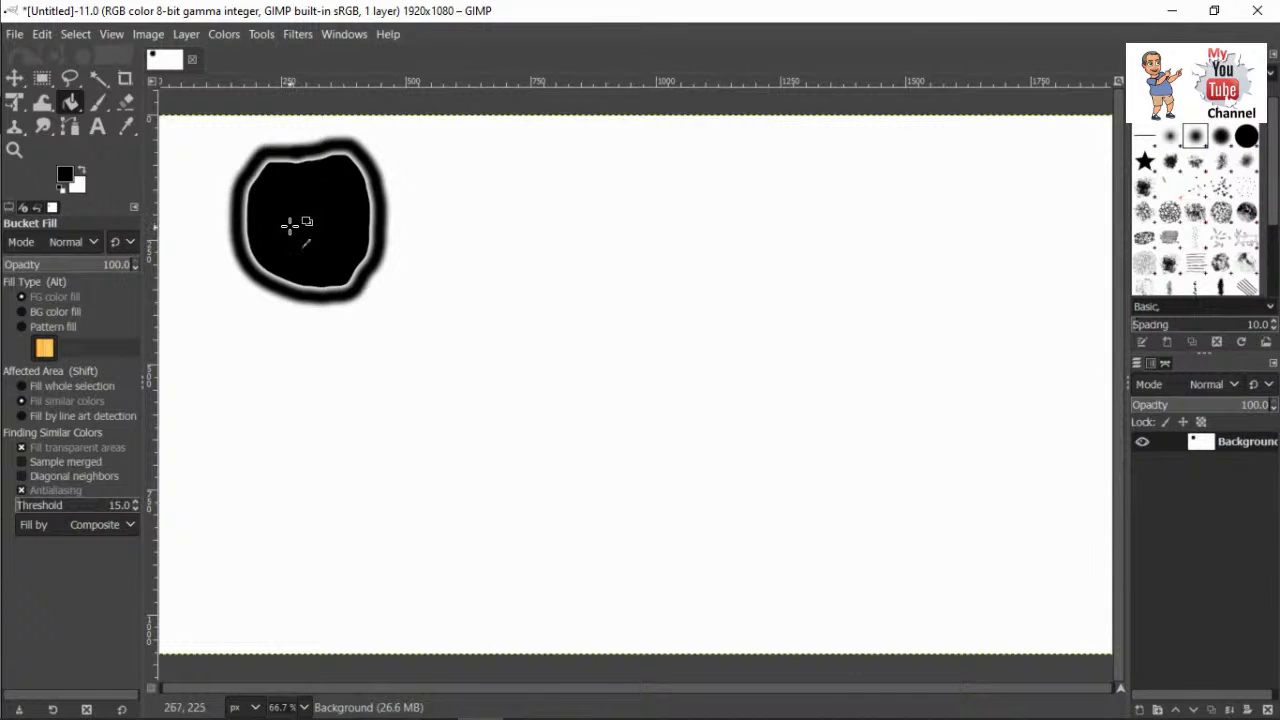
key("ctrl+z")
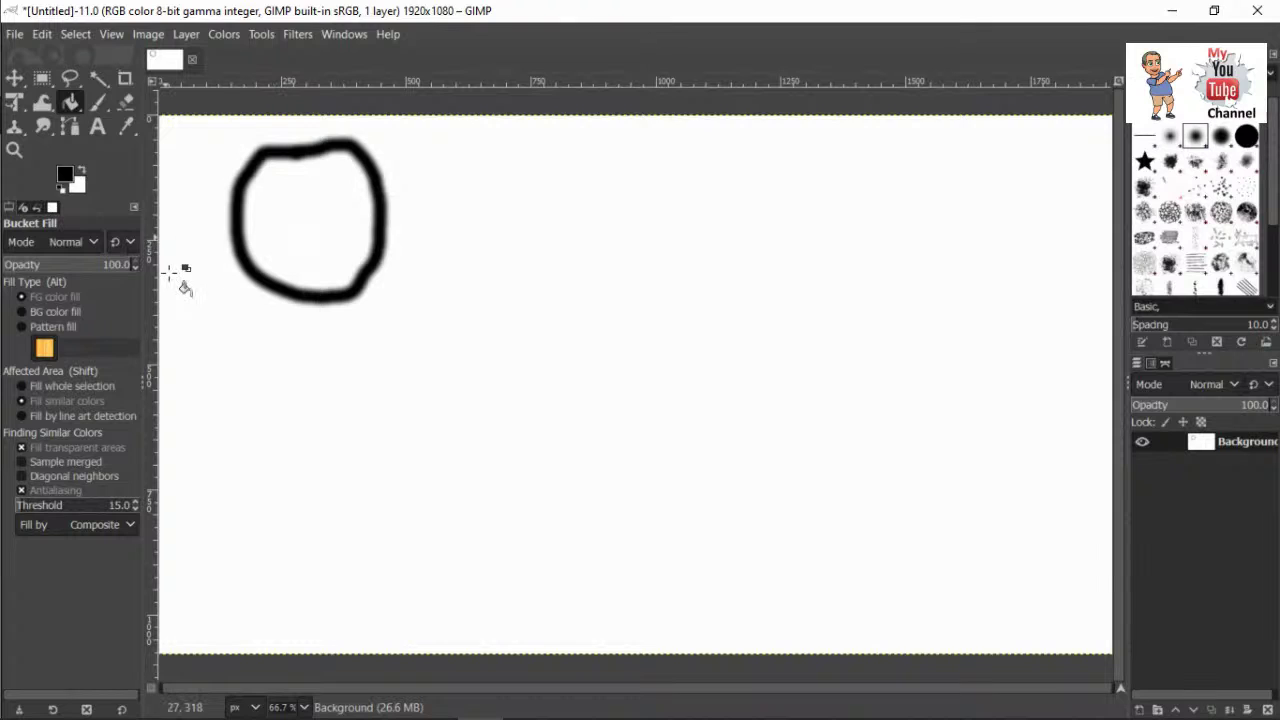
Try filling the circle's interior with the 3D Green pattern using Bucket Fill, and undo the fill
left_click(22, 327)
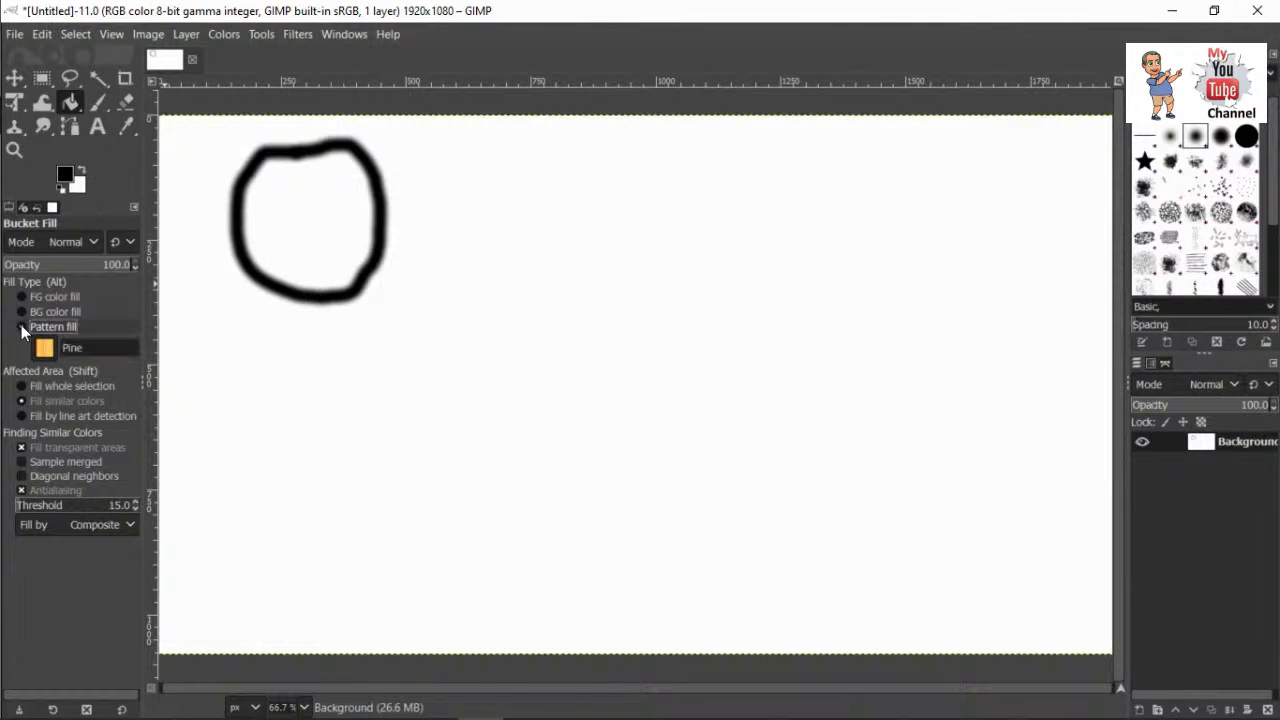
left_click(44, 348)
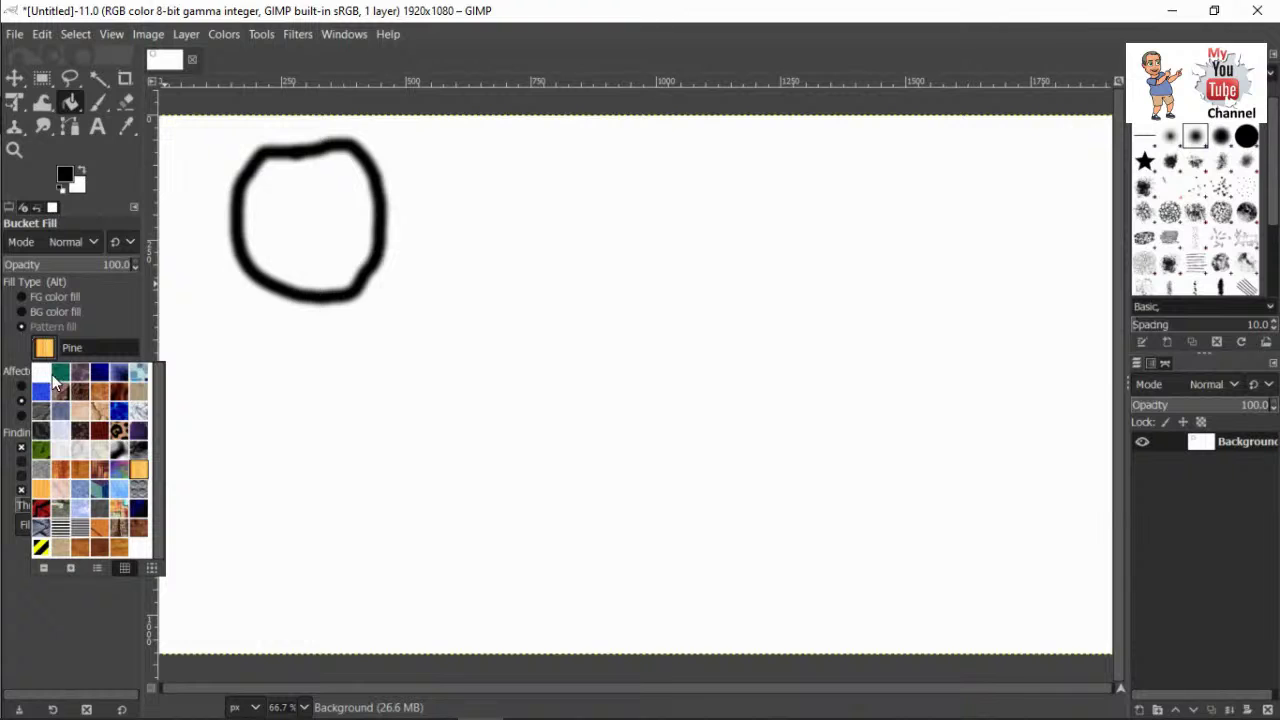
left_click(60, 374)
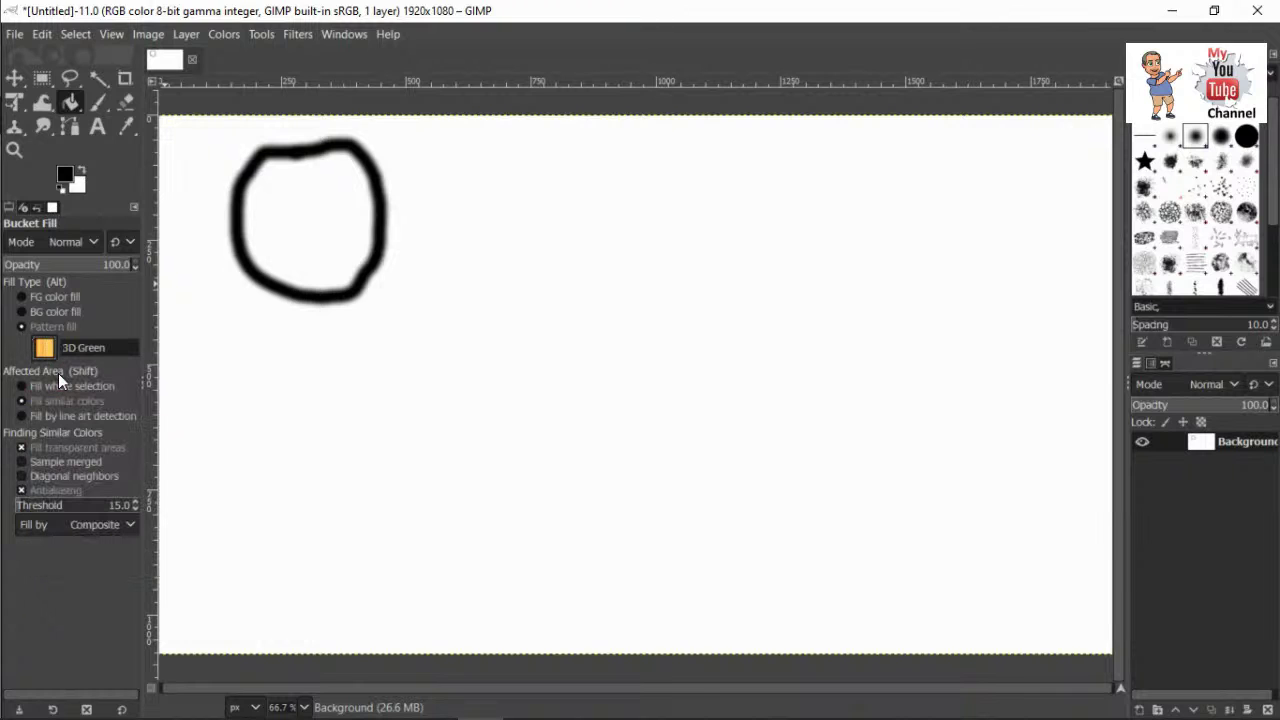
left_click(298, 200)
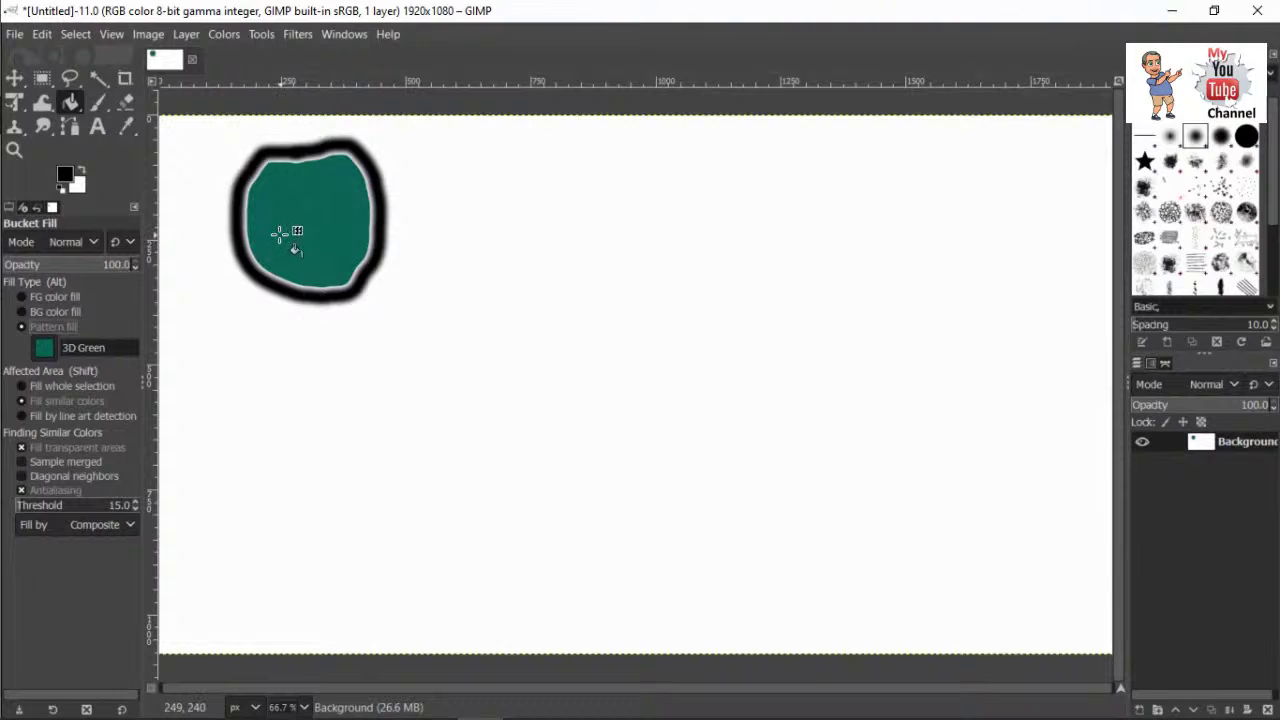
key("ctrl+z")
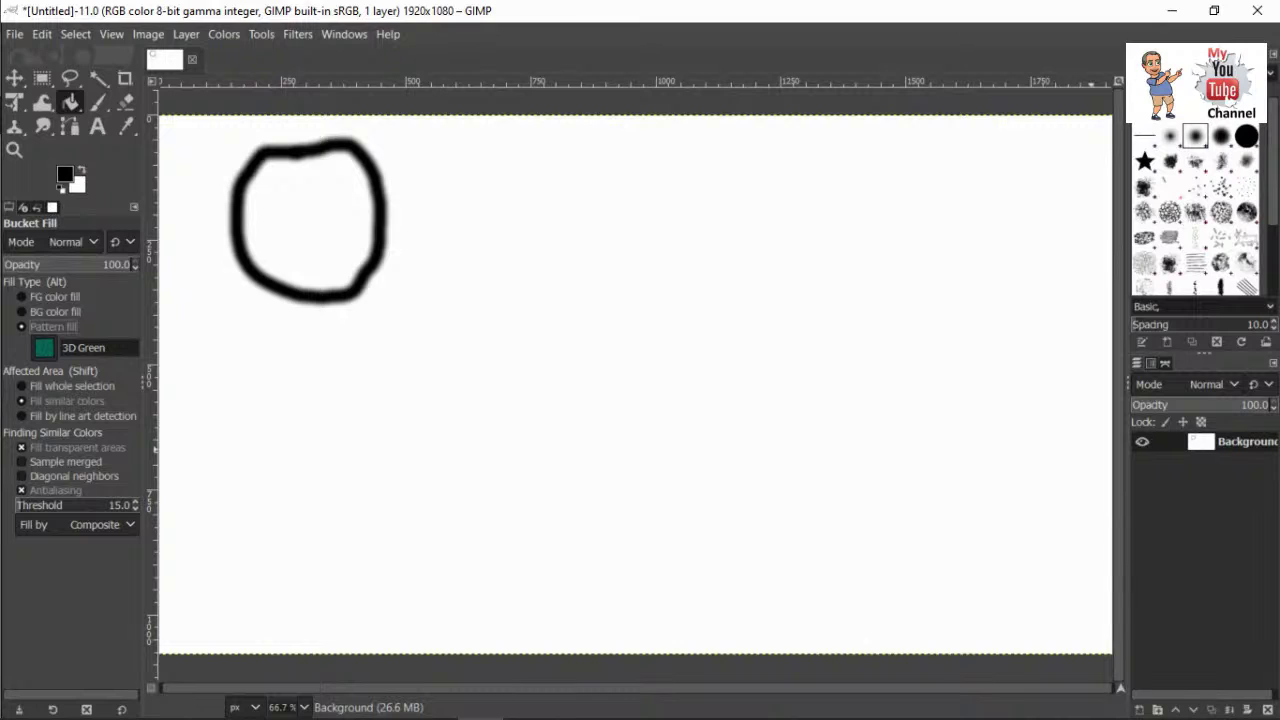
Create a new 1920×1080 transparent layer named "squash"
left_click(181, 34)
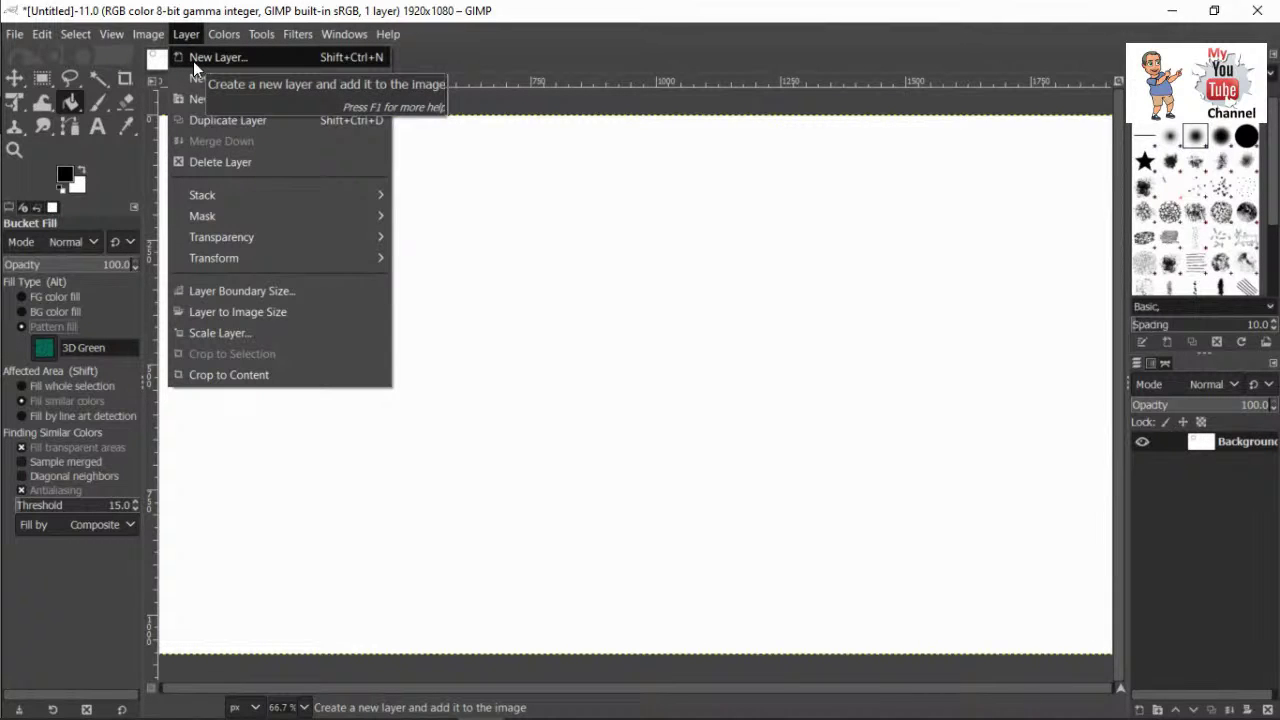
left_click(195, 57)
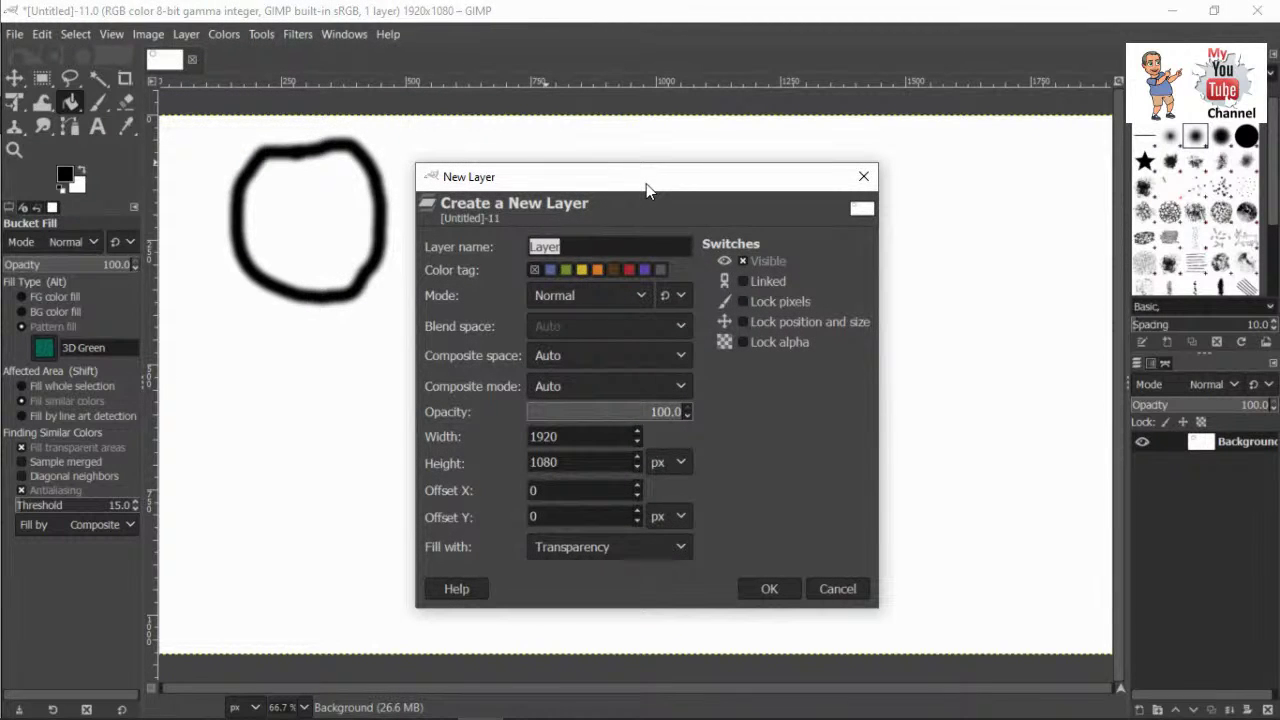
type("s")
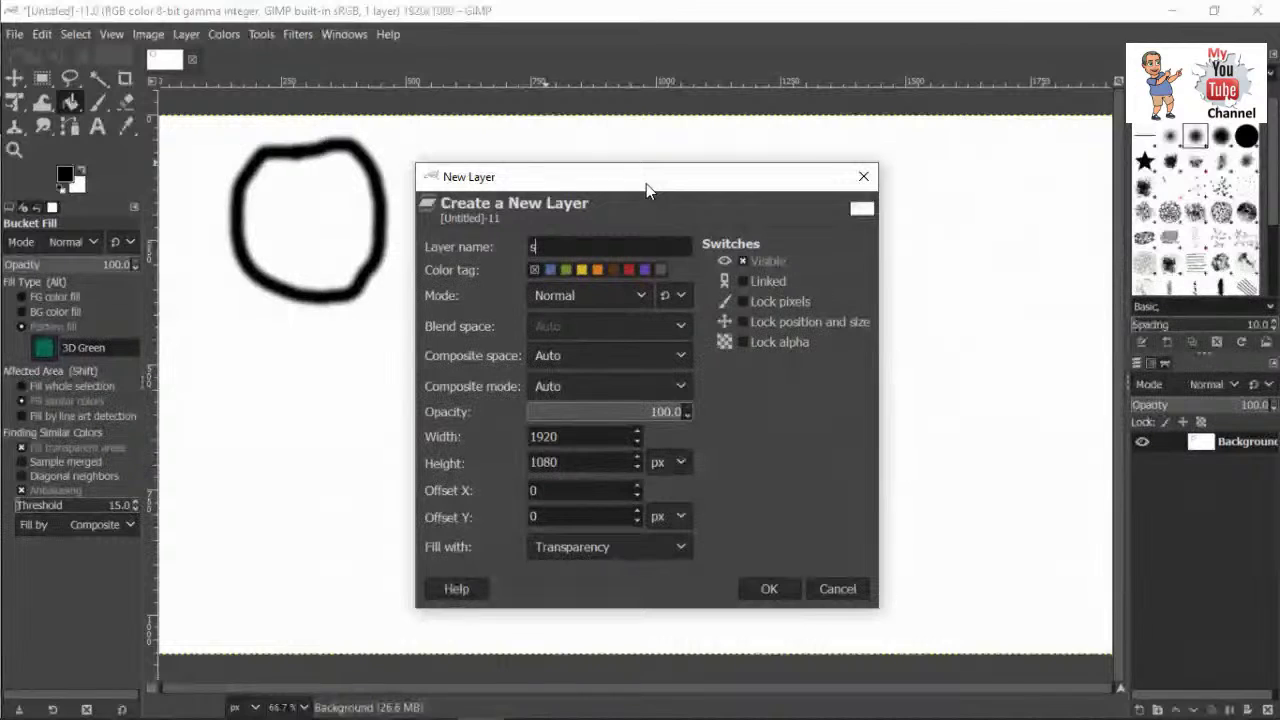
type("quash")
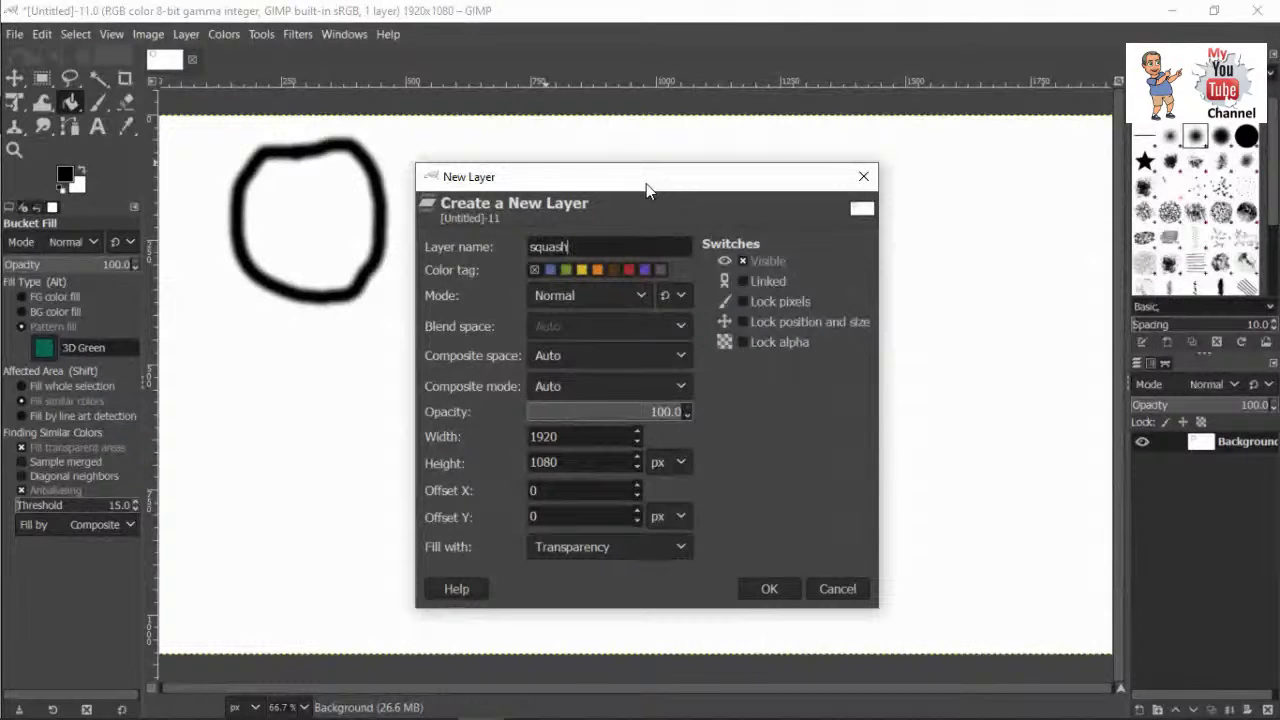
left_click(763, 588)
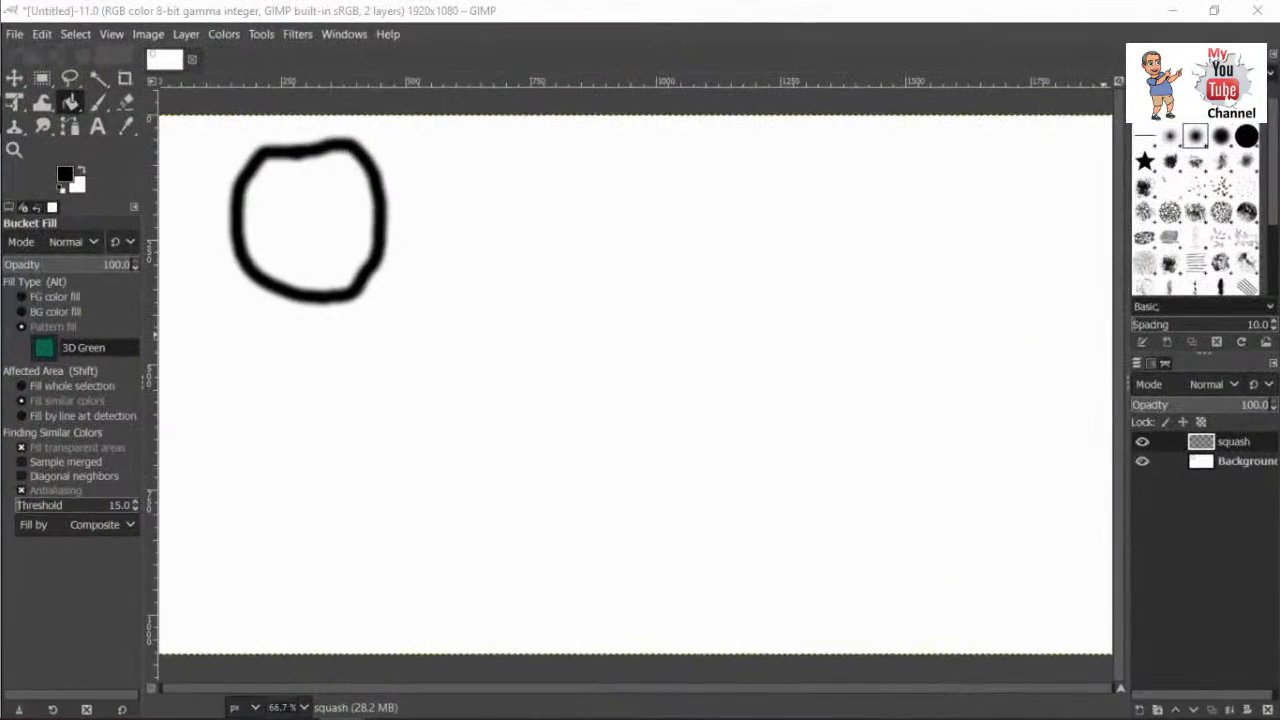
Paint a wide, flattened closed oval about 780 px wide near the canvas's bottom edge on the squash layer with the Paintbrush
right_click(1202, 446)
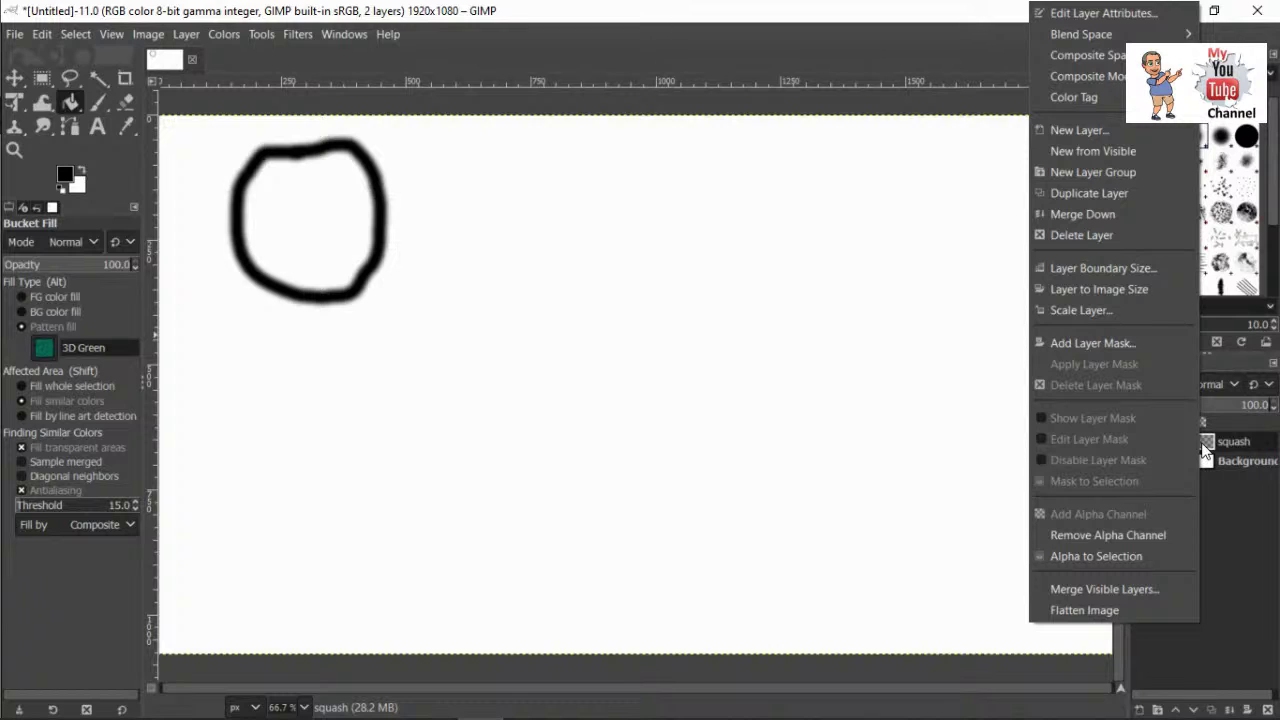
left_click(1205, 449)
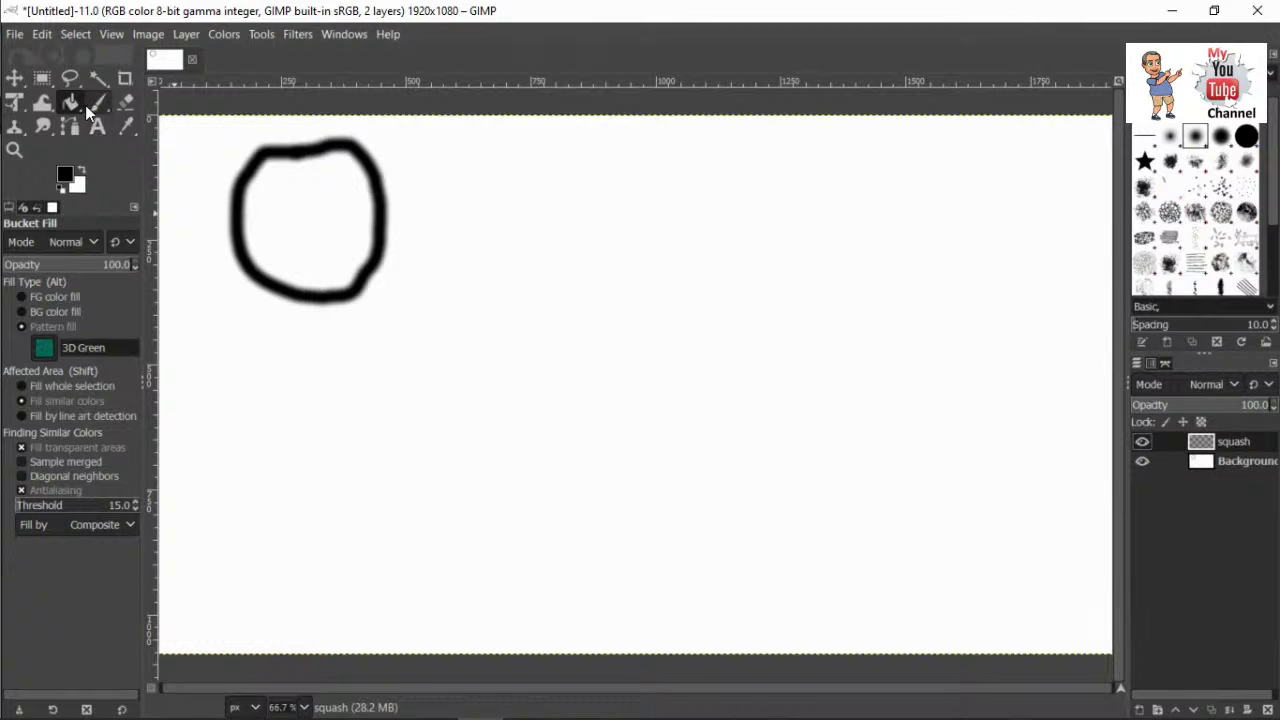
mouse_move(92, 102)
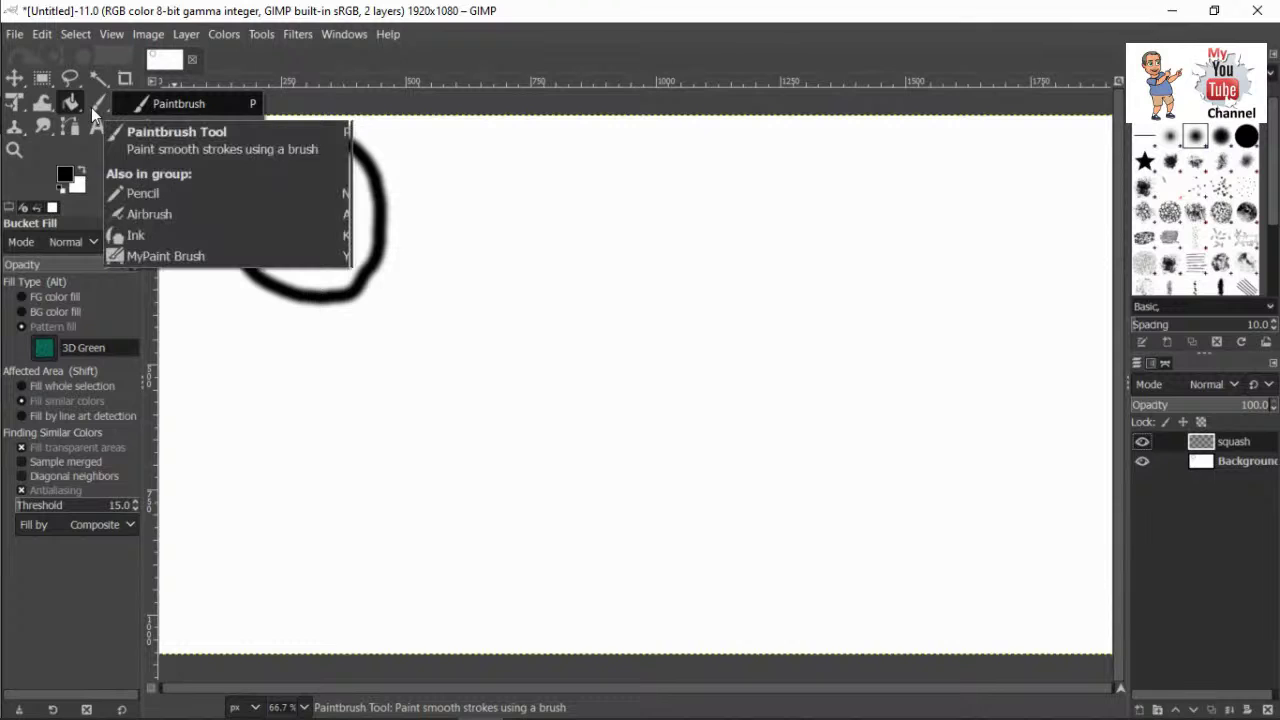
left_click(97, 104)
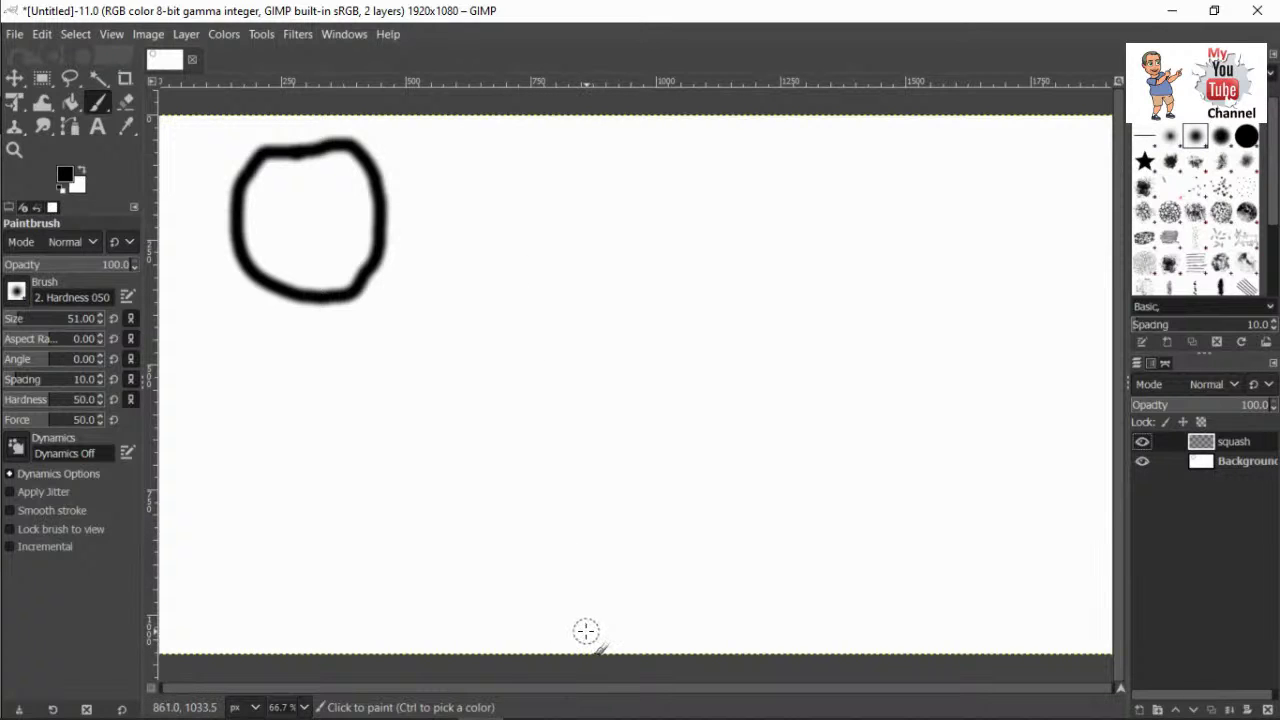
mouse_move(588, 630)
left_mouse_down()
mouse_move(408, 603)
mouse_move(387, 561)
mouse_move(419, 547)
mouse_move(632, 535)
mouse_move(761, 560)
mouse_move(756, 593)
mouse_move(731, 612)
mouse_move(575, 632)
left_mouse_up()
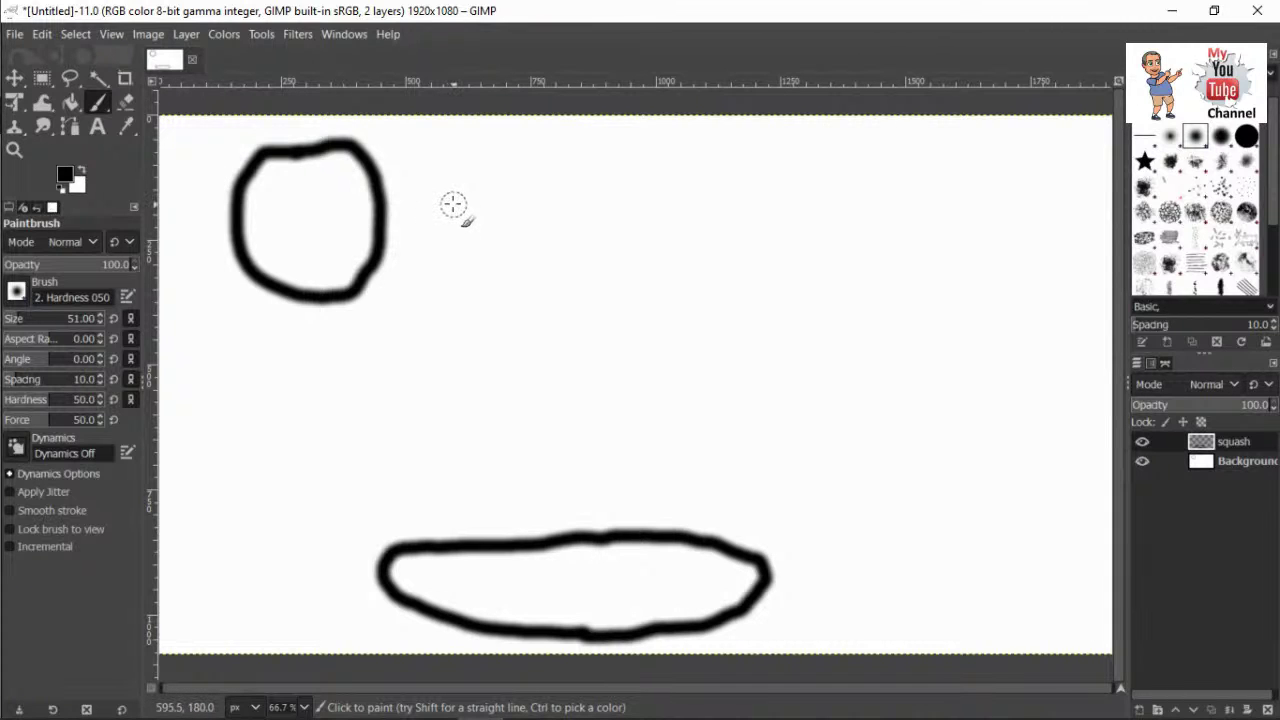
Add a transparent layer named "final" and paint a rough circle about 290 px wide in the canvas's upper-right area
left_click(184, 34)
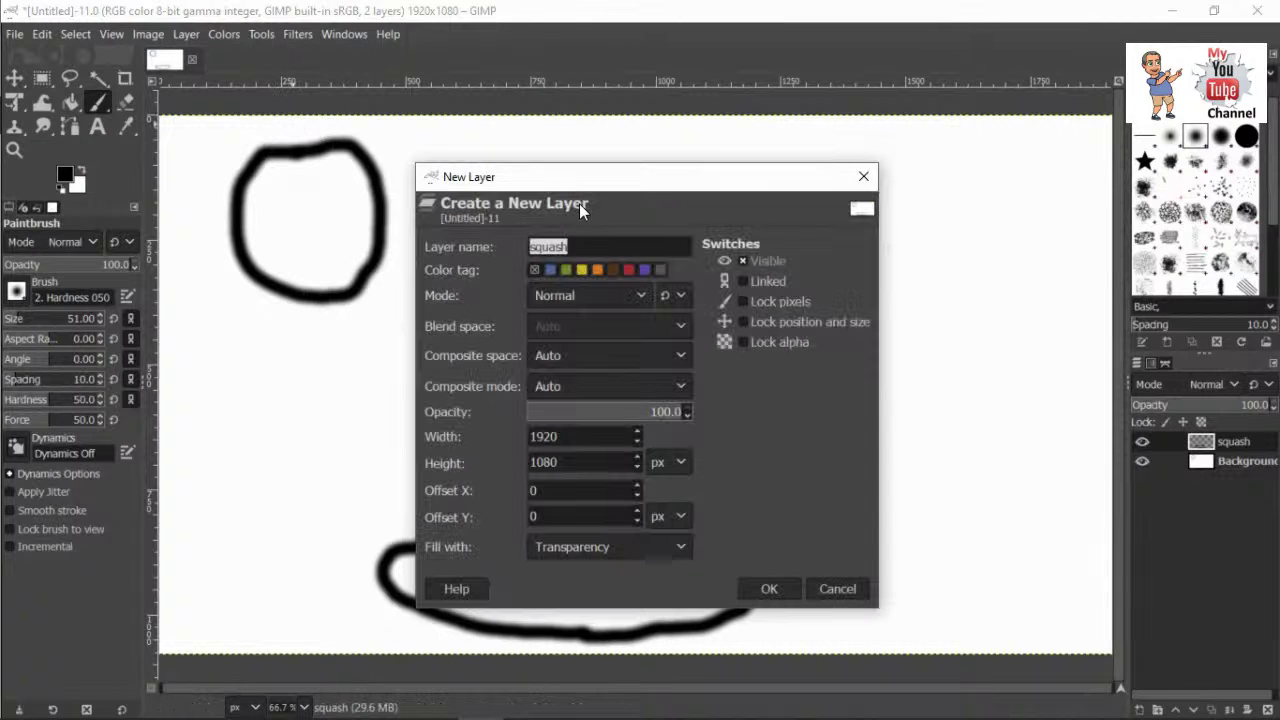
type("finl")
key("BackSpace")
type("al")
left_click(786, 589)
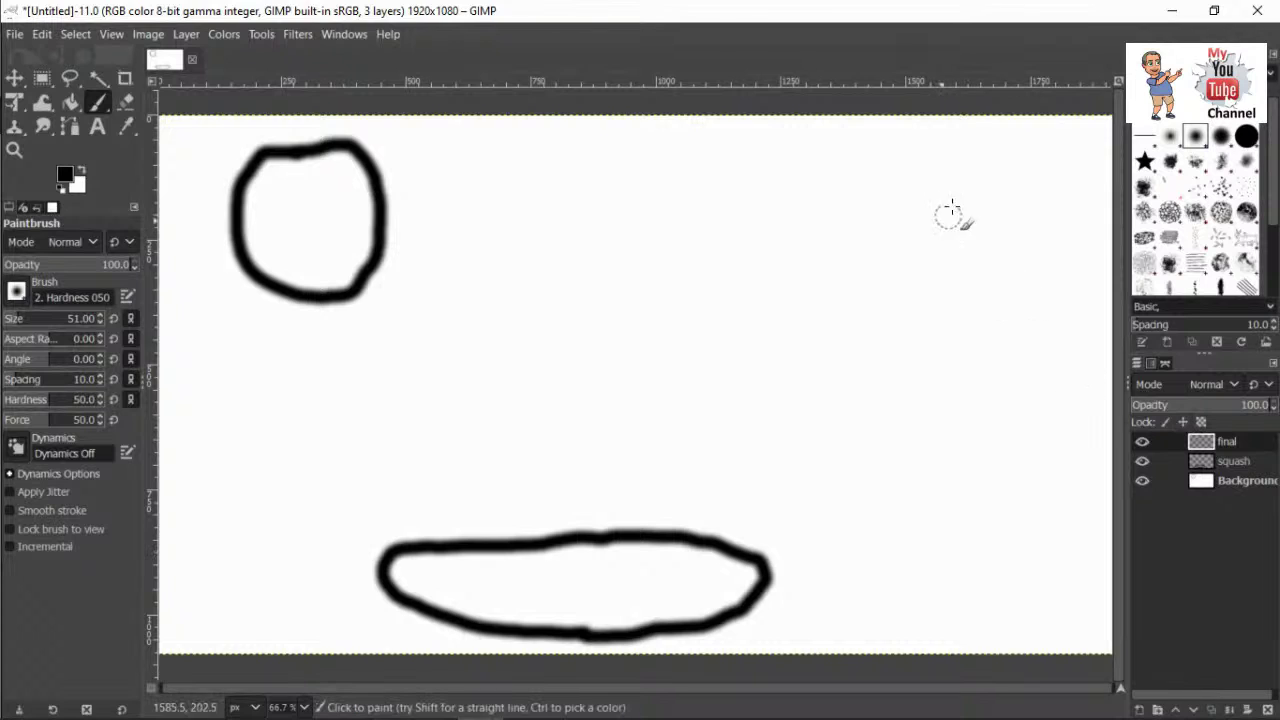
mouse_move(974, 158)
left_mouse_down()
mouse_move(931, 182)
mouse_move(928, 249)
mouse_move(969, 297)
mouse_move(1013, 302)
mouse_move(1056, 275)
mouse_move(1056, 222)
mouse_move(1042, 177)
mouse_move(975, 158)
left_mouse_up()
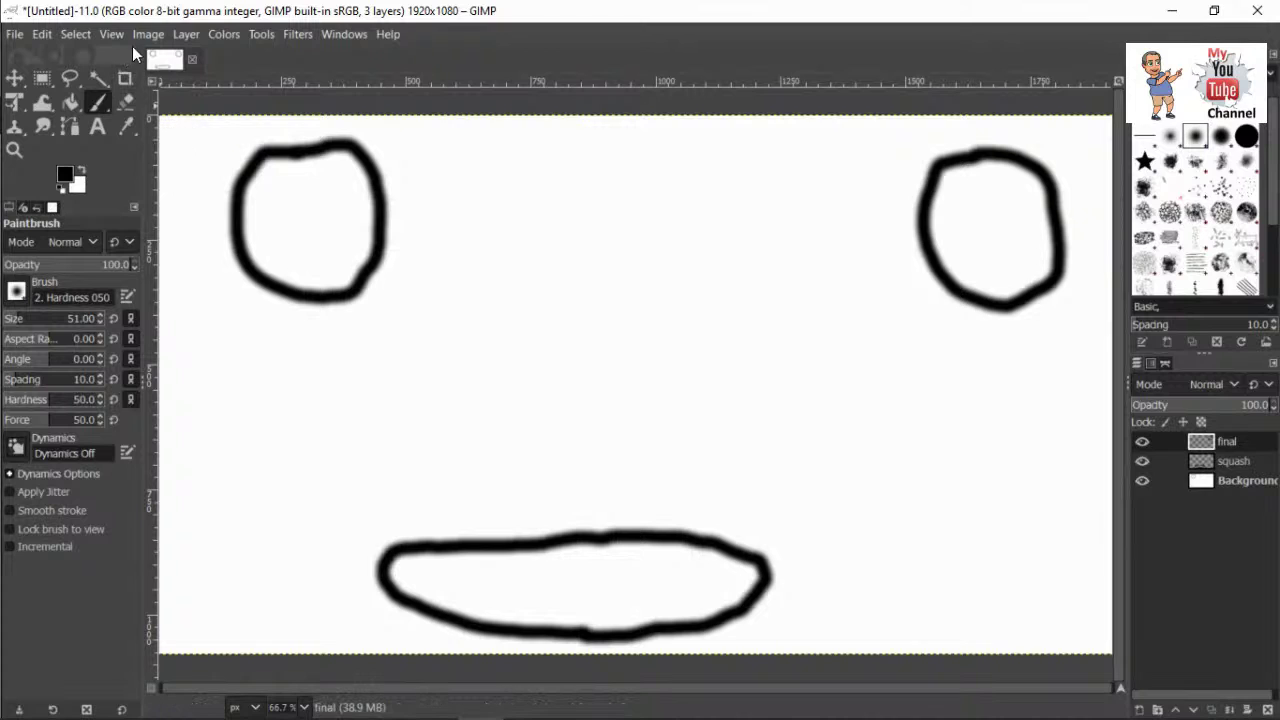
Add a layer named "layer 2" directly above Background and paint a circle about 300 px wide overlapping the first circle's lower-right part
left_click(185, 35)
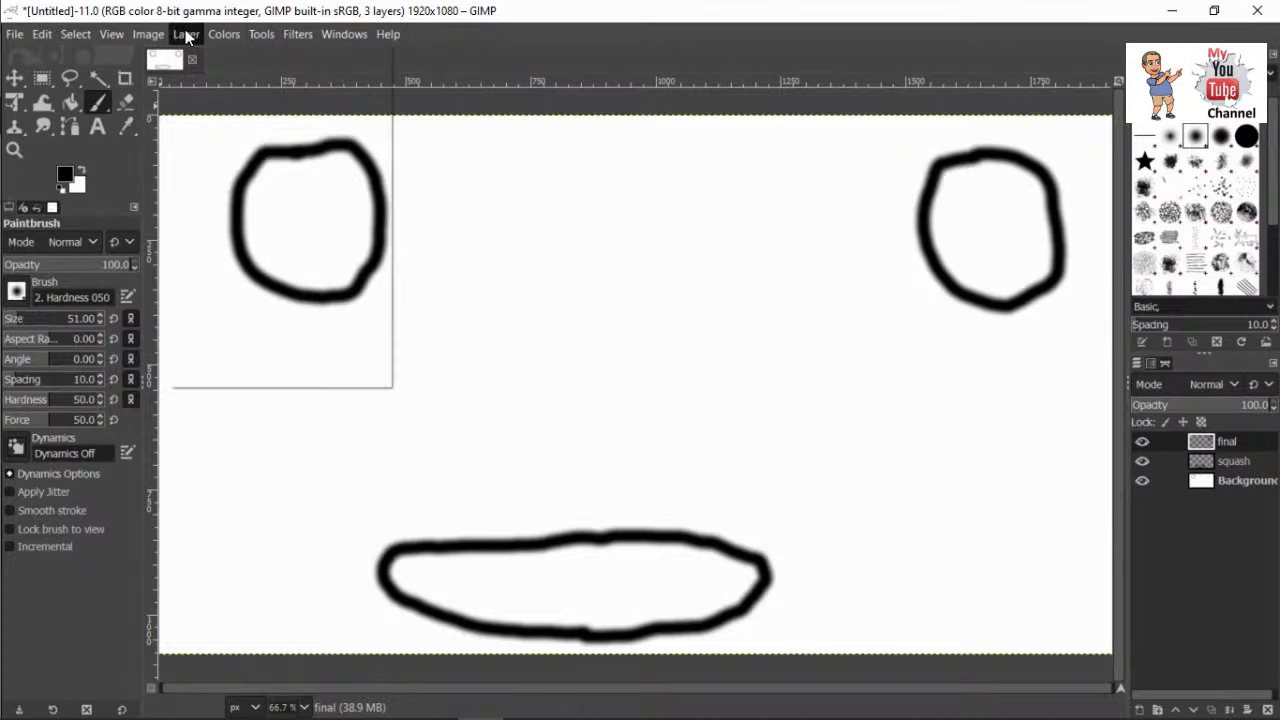
left_click(210, 57)
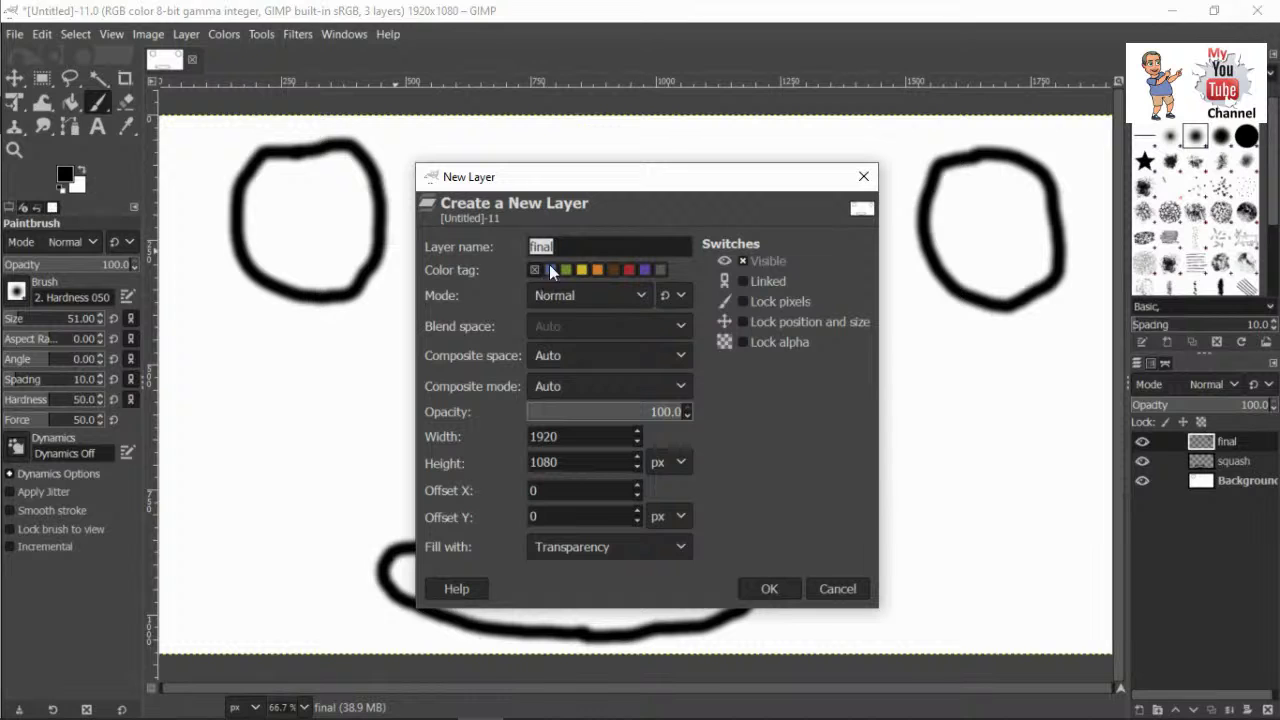
type("layer 2")
left_click(764, 587)
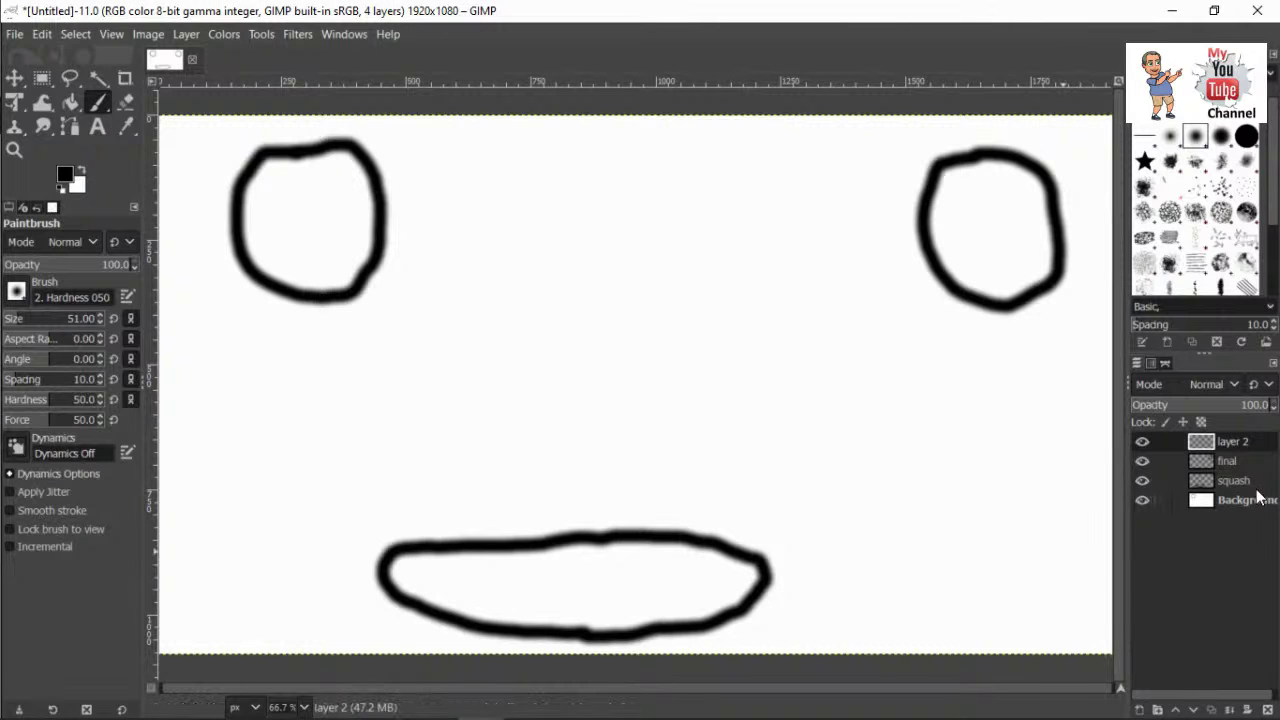
left_click_drag(1200, 441, 1207, 501)
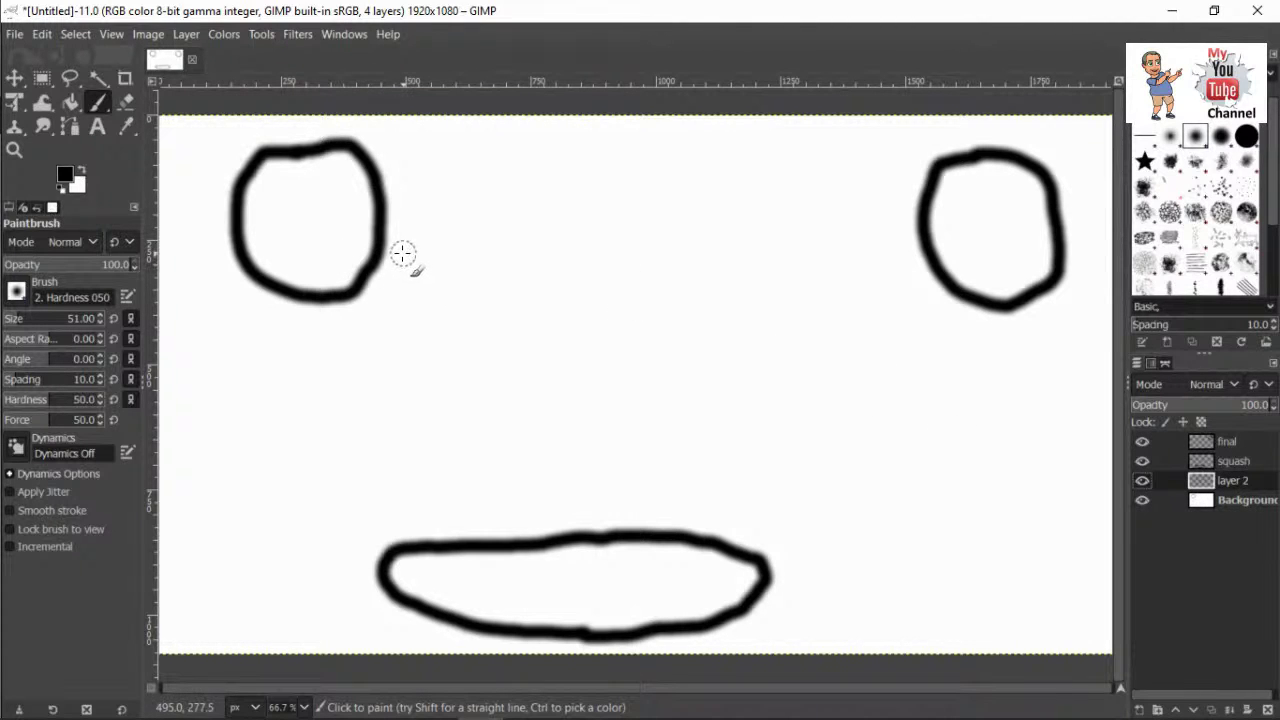
mouse_move(400, 247)
left_mouse_down()
mouse_move(329, 273)
mouse_move(321, 329)
mouse_move(329, 367)
mouse_move(373, 400)
mouse_move(428, 393)
mouse_move(459, 335)
mouse_move(455, 274)
mouse_move(404, 244)
left_mouse_up()
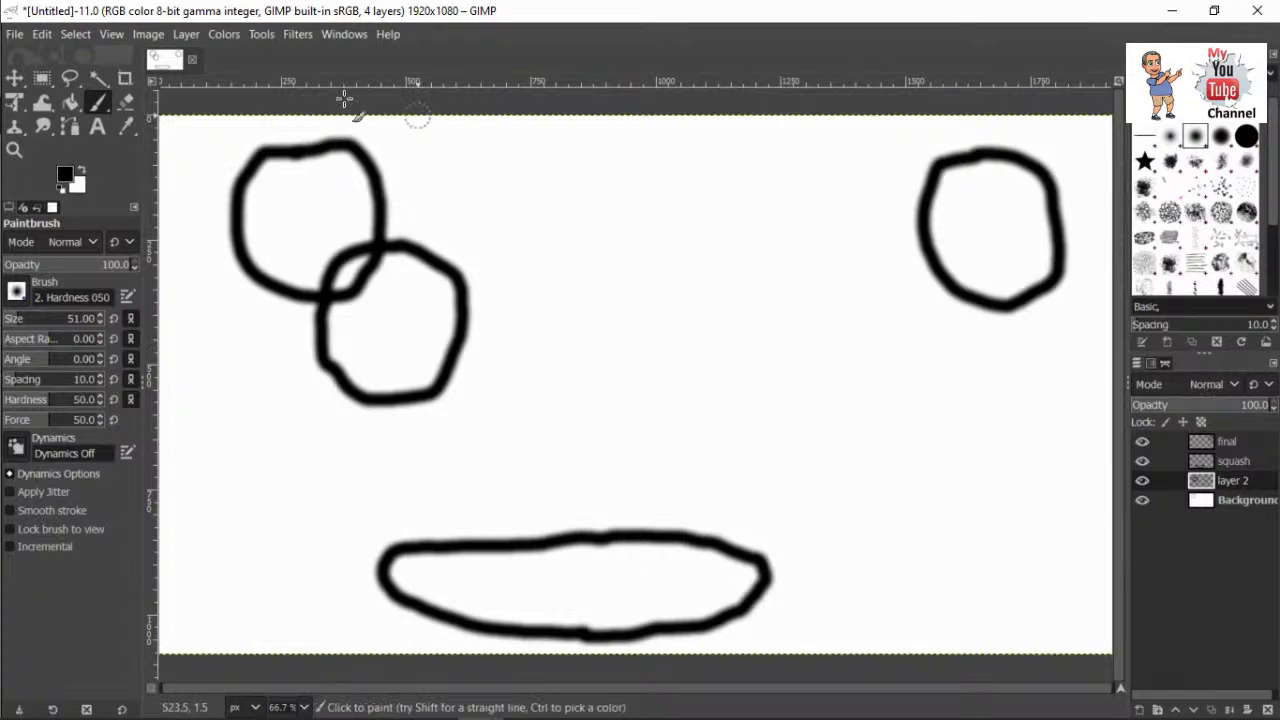
Add another transparent layer above layer 2 and paint a slanted oval about 360 px tall overlapping the second circle's lower part
left_click(143, 33)
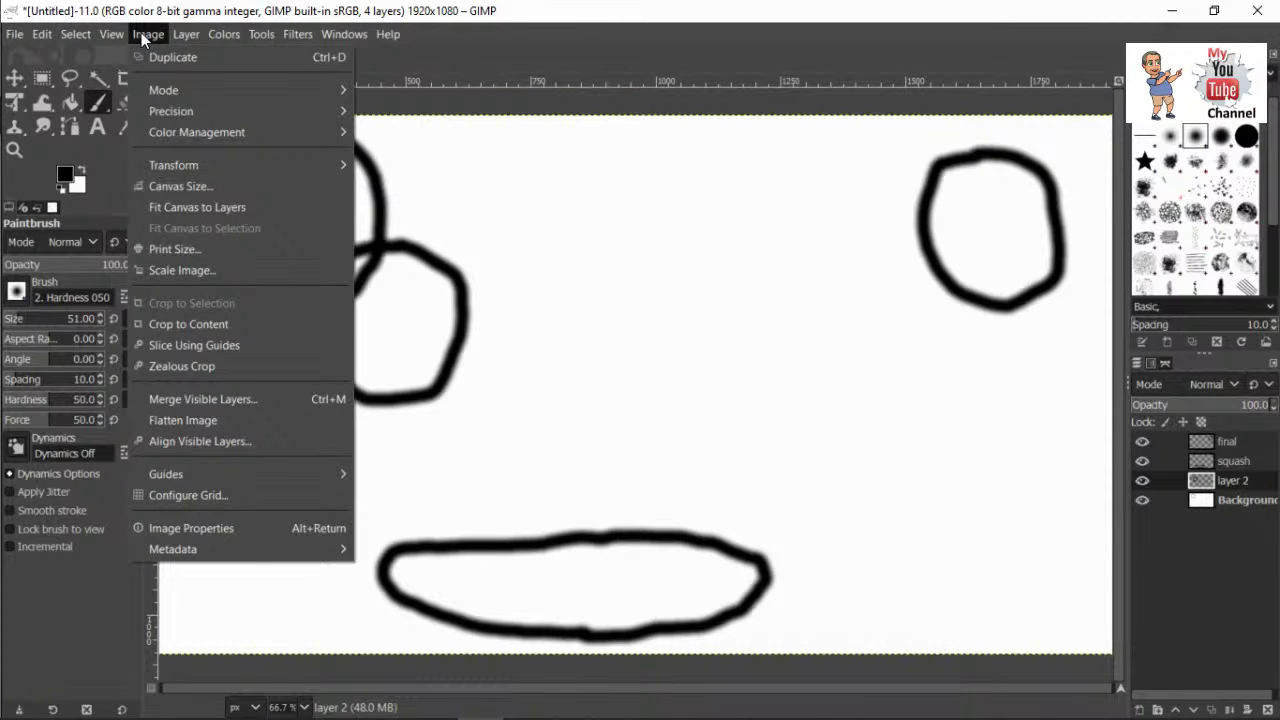
mouse_move(182, 33)
left_click(188, 56)
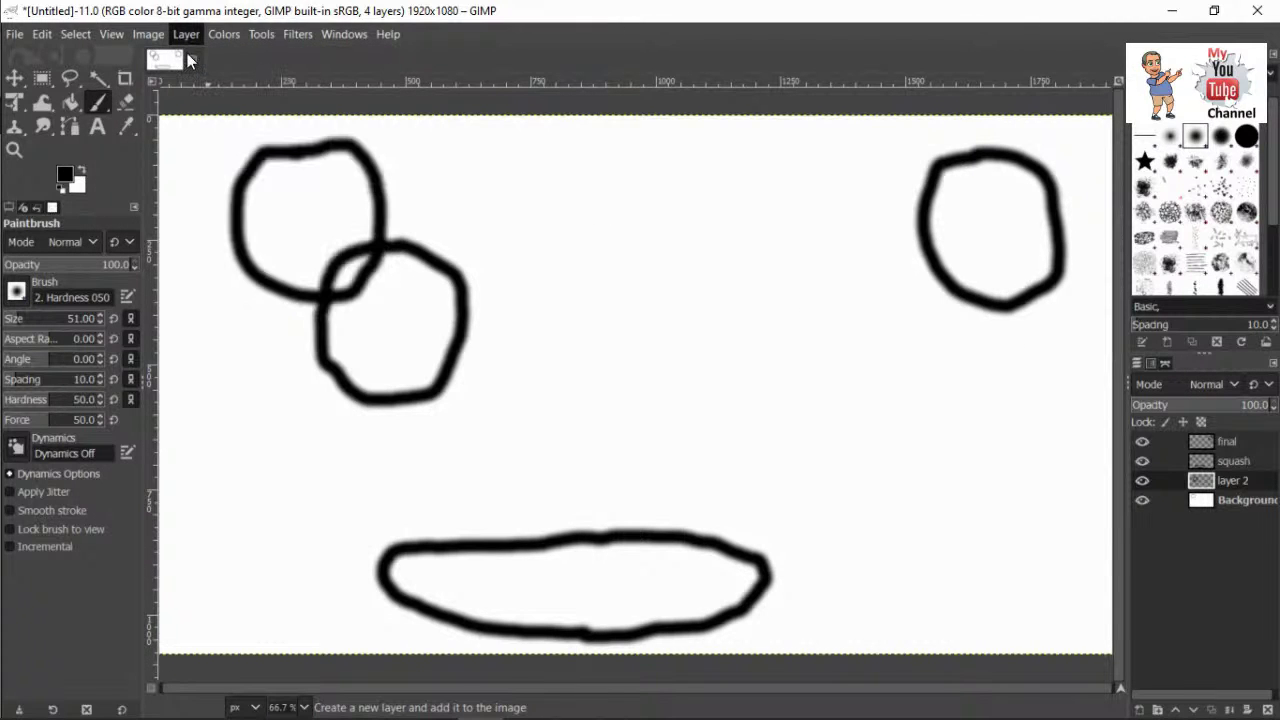
left_click(770, 588)
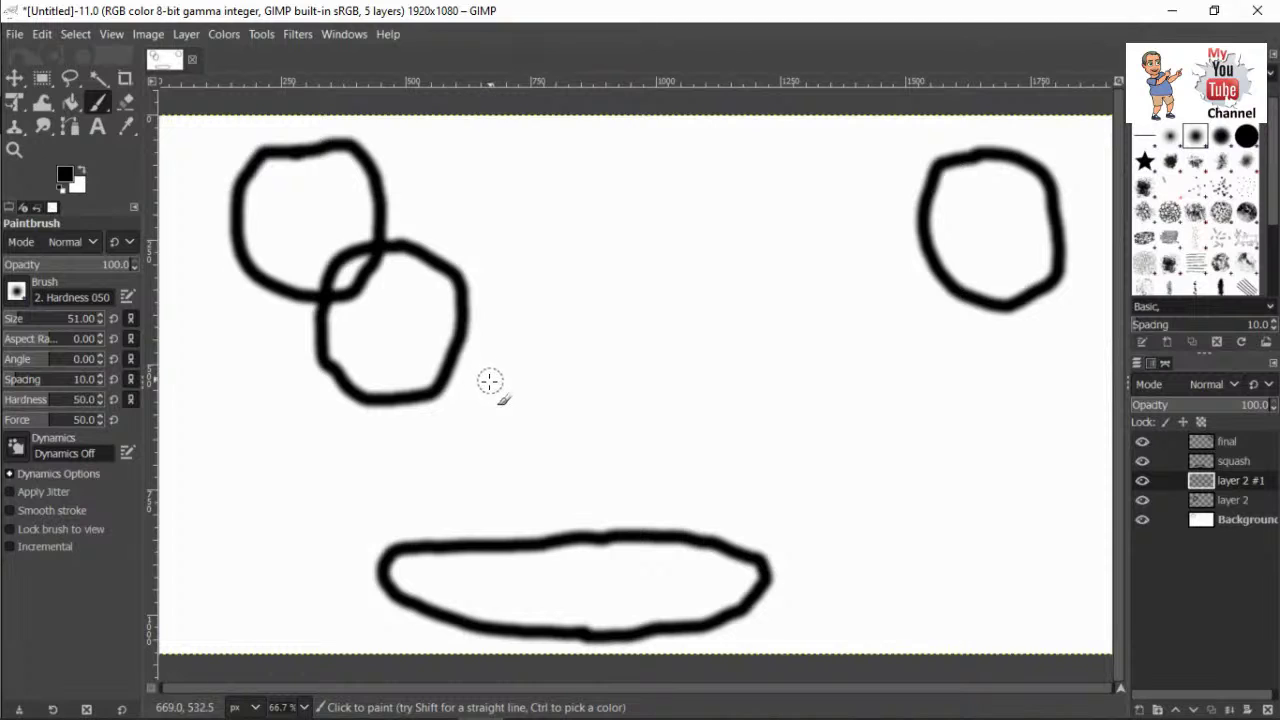
mouse_move(491, 380)
left_mouse_down()
mouse_move(445, 348)
mouse_move(398, 345)
mouse_move(378, 388)
mouse_move(390, 442)
mouse_move(462, 512)
mouse_move(488, 515)
mouse_move(512, 457)
mouse_move(500, 386)
mouse_move(478, 360)
left_mouse_up()
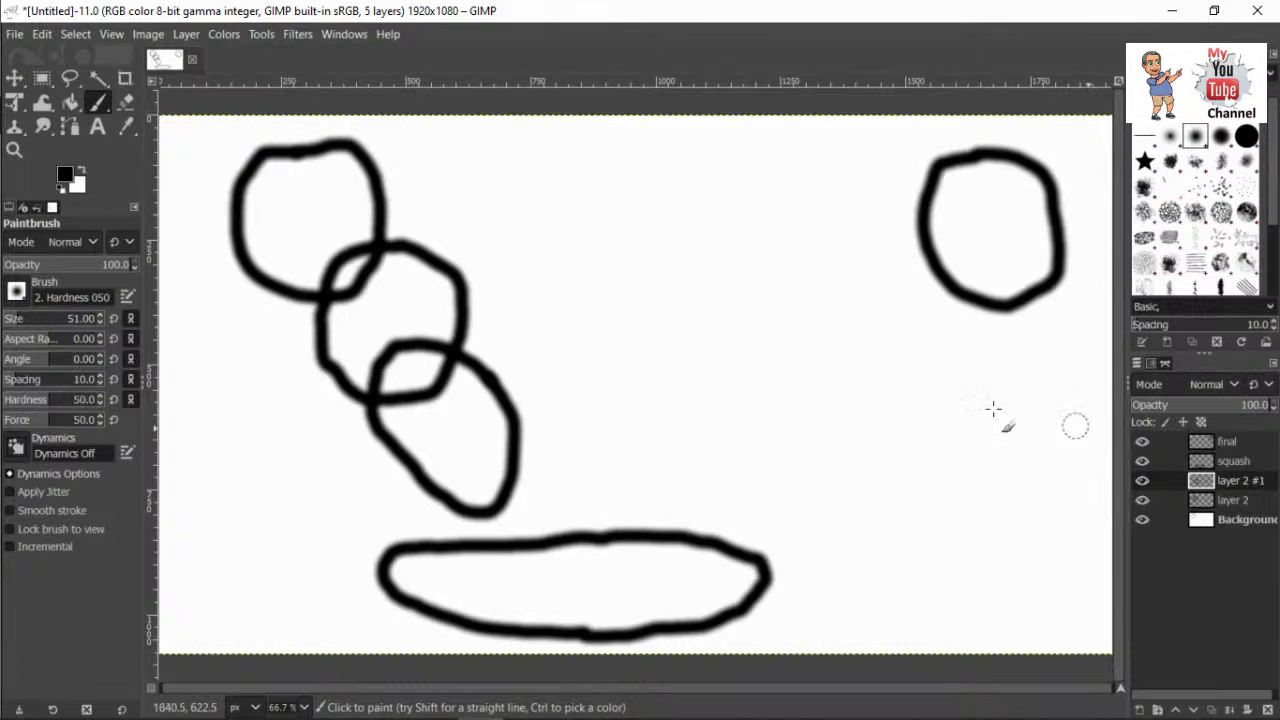
Add another transparent layer and paint a diagonally stretched oval about 350 px wide reaching down into the squashed oval
left_click(189, 36)
left_click(194, 53)
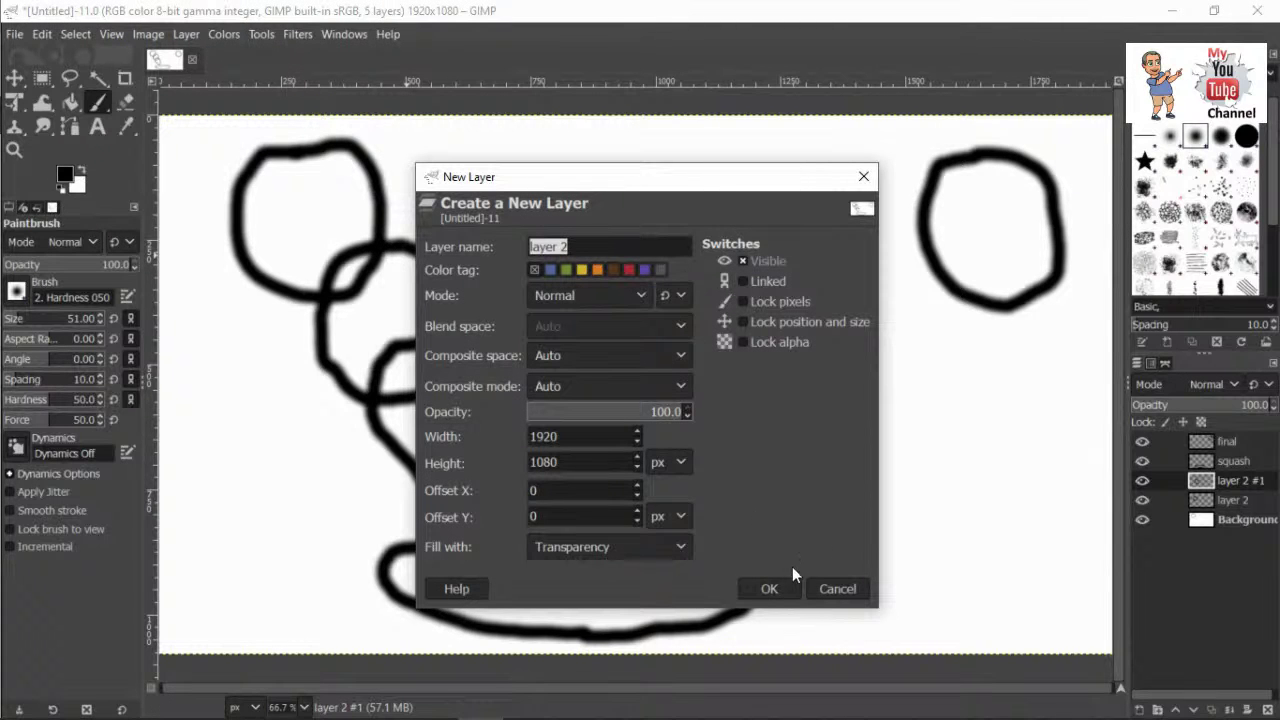
left_click(771, 592)
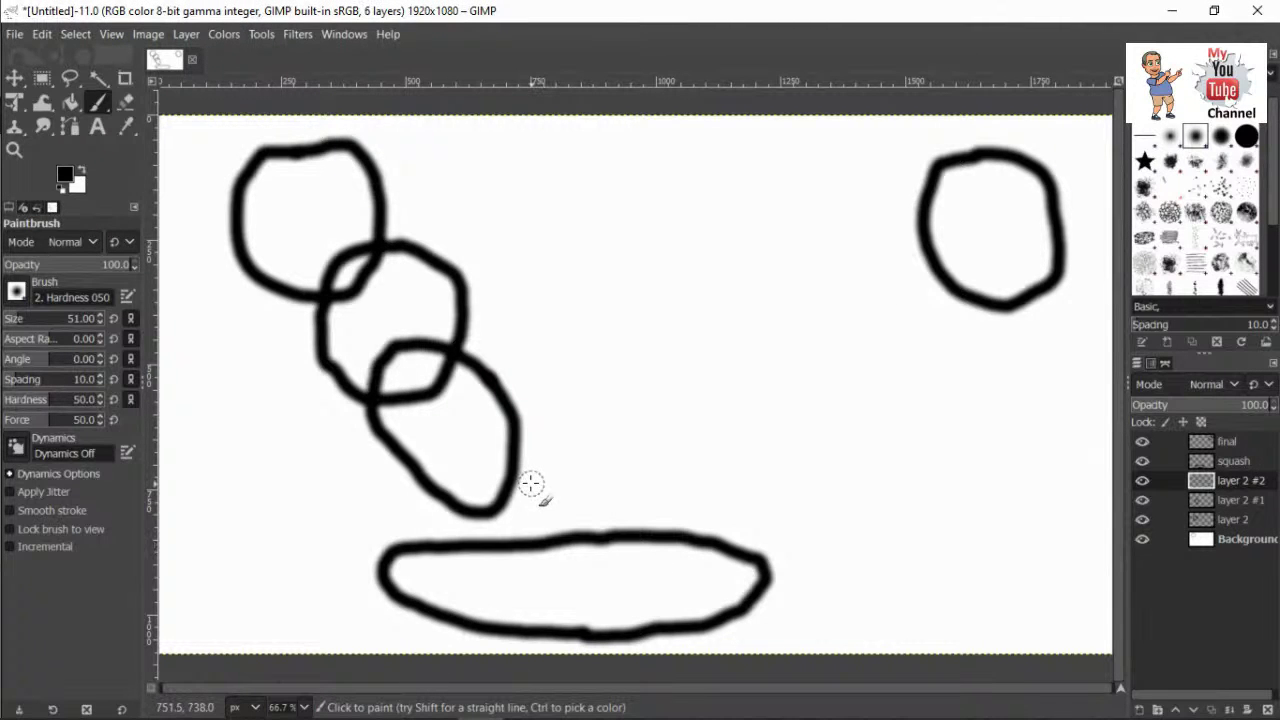
mouse_move(533, 482)
left_mouse_down()
mouse_move(469, 428)
mouse_move(444, 424)
mouse_move(427, 443)
mouse_move(442, 524)
mouse_move(532, 580)
mouse_move(581, 580)
mouse_move(591, 556)
mouse_move(538, 482)
left_mouse_up()
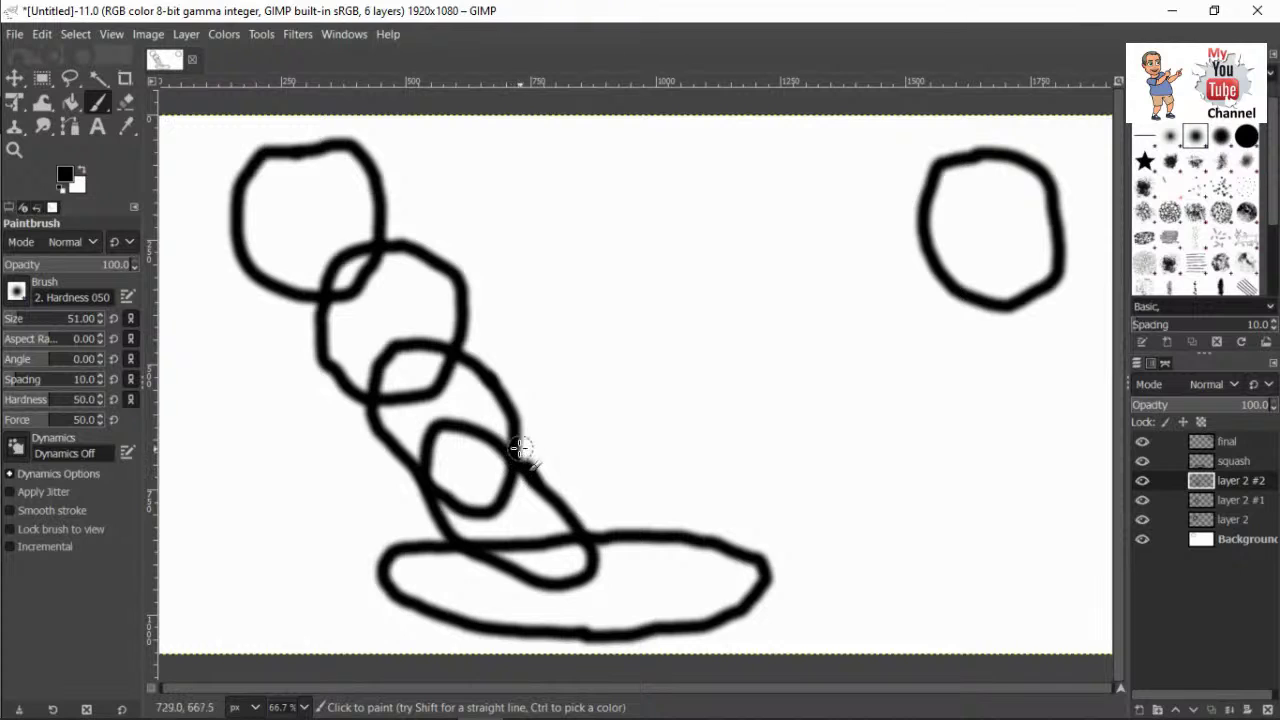
Add another transparent layer and paint an upright oval about 350 px tall rising from the squashed oval's right end
left_click(187, 35)
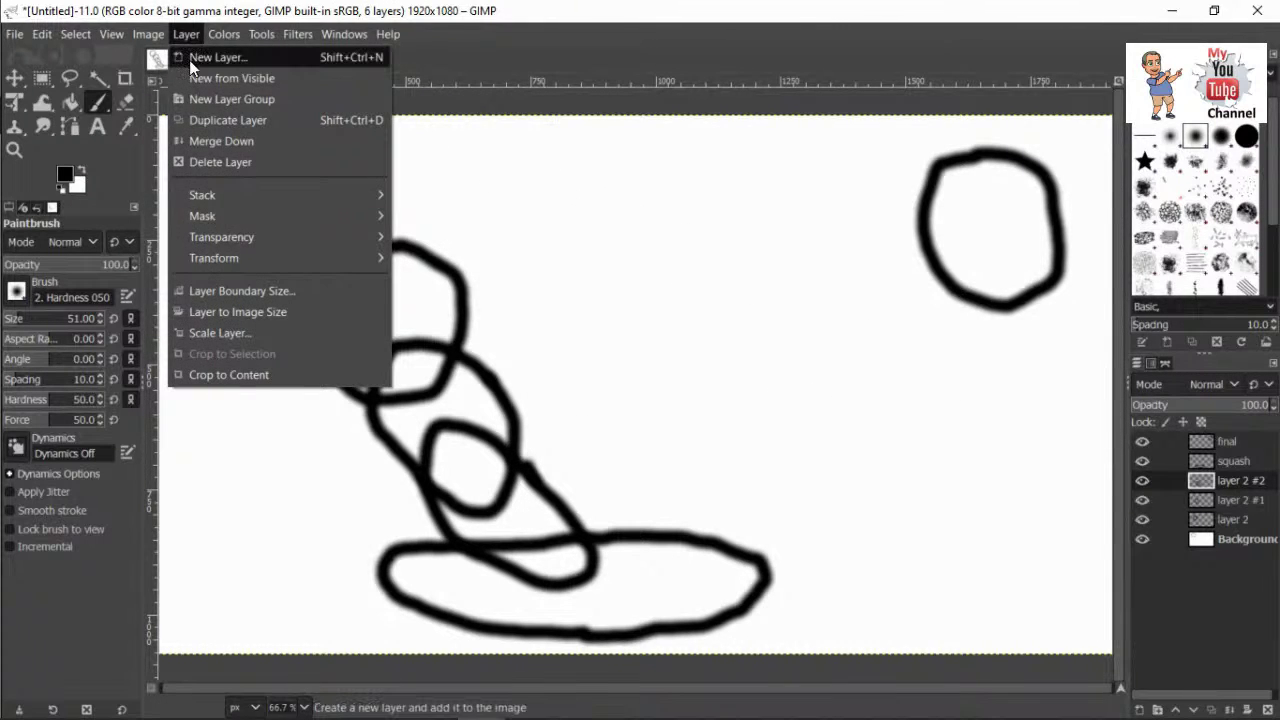
left_click(190, 58)
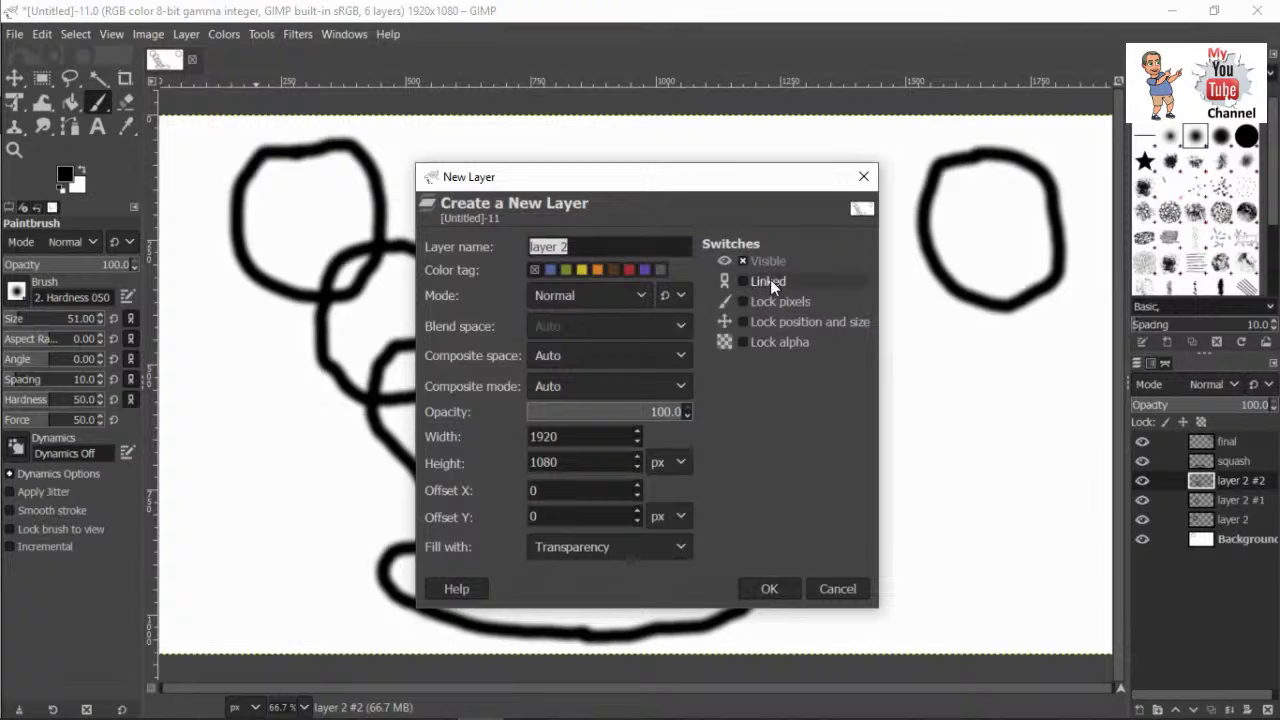
left_click(769, 588)
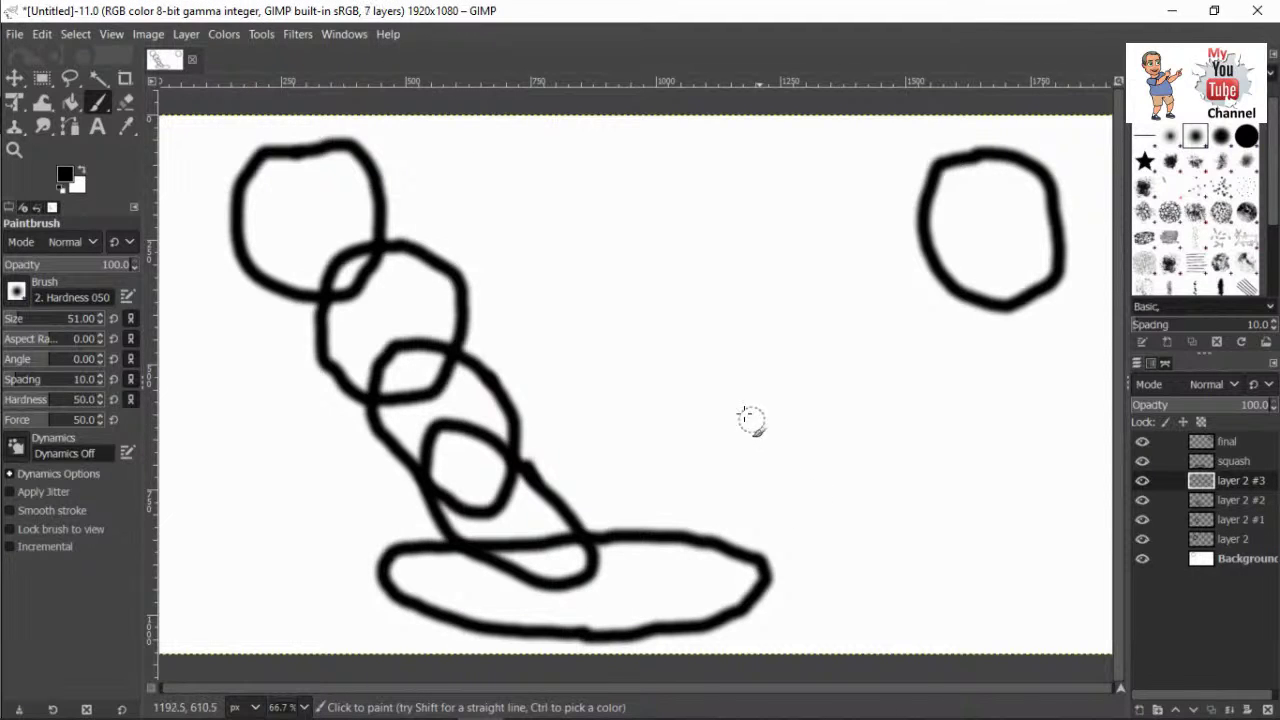
mouse_move(730, 417)
left_mouse_down()
mouse_move(702, 438)
mouse_move(680, 532)
mouse_move(716, 562)
mouse_move(772, 532)
mouse_move(780, 423)
mouse_move(749, 409)
mouse_move(732, 420)
left_mouse_up()
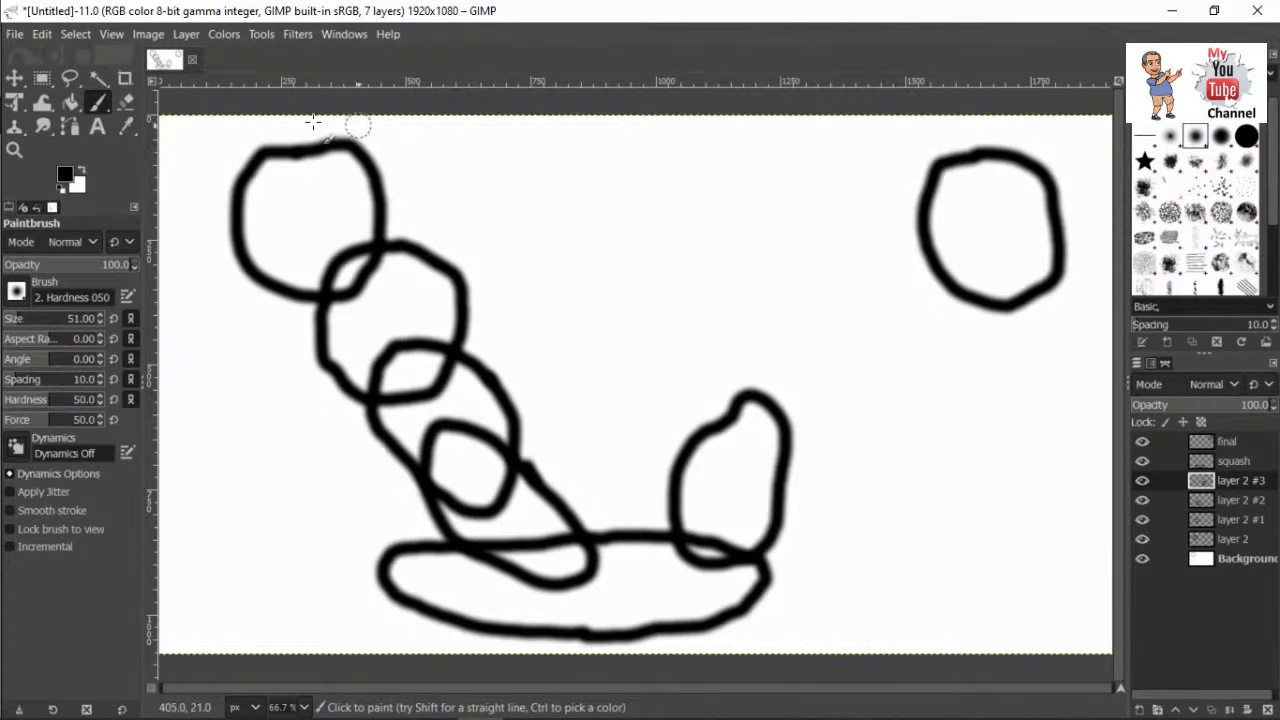
Add another transparent layer above layer 2 #3 and paint an upright oval about 340 px tall between the rising oval and the final circle
left_click(184, 34)
left_click(190, 58)
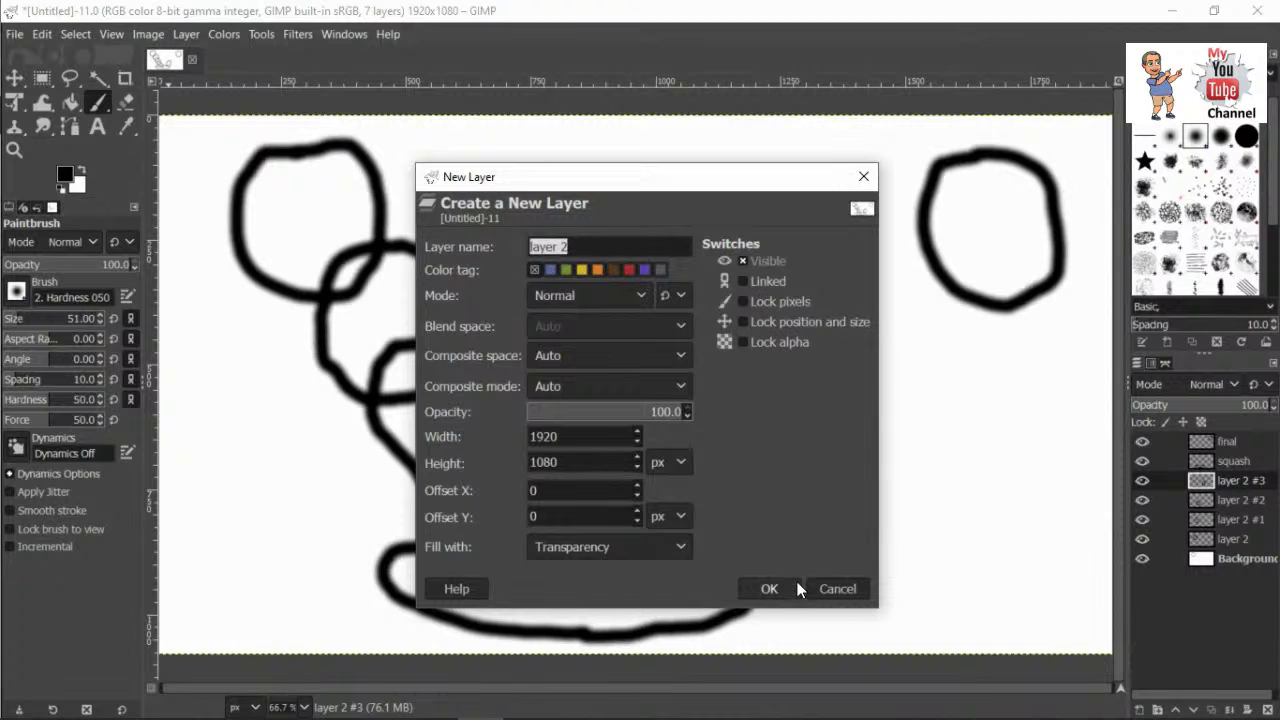
left_click(790, 588)
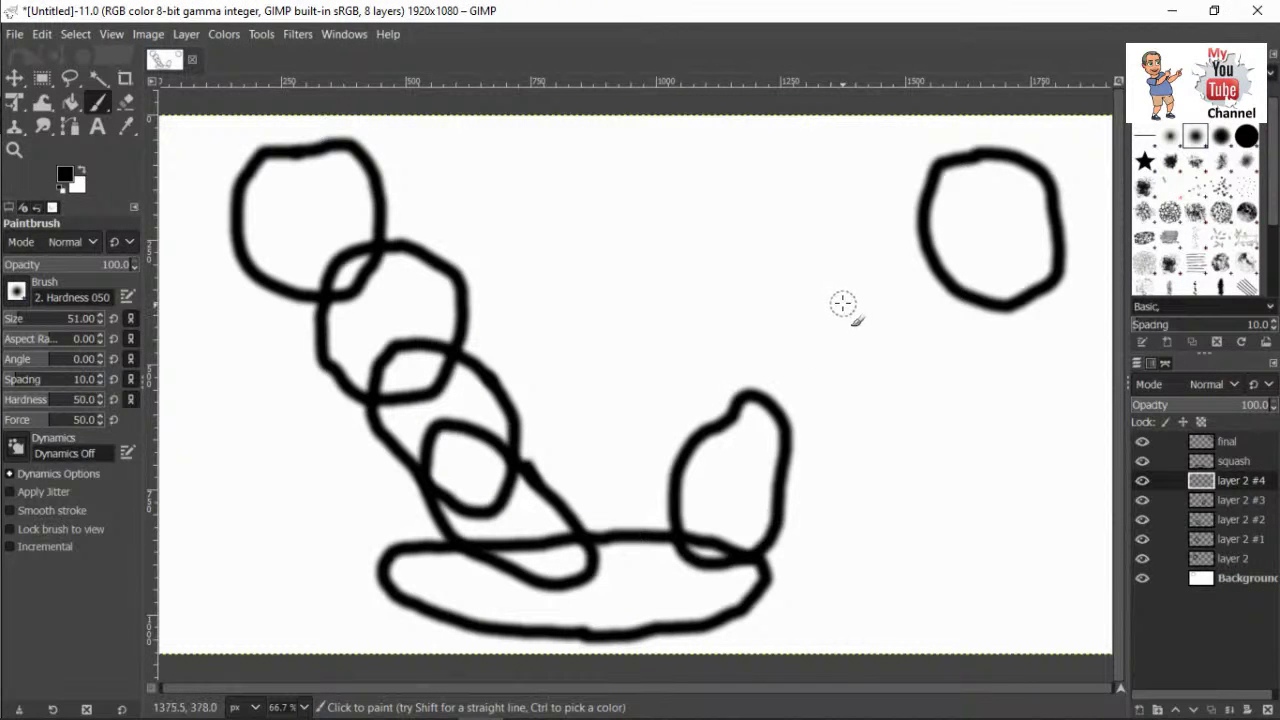
mouse_move(844, 295)
left_mouse_down()
mouse_move(793, 376)
mouse_move(835, 424)
mouse_move(887, 424)
mouse_move(911, 328)
mouse_move(857, 274)
mouse_move(836, 300)
left_mouse_up()
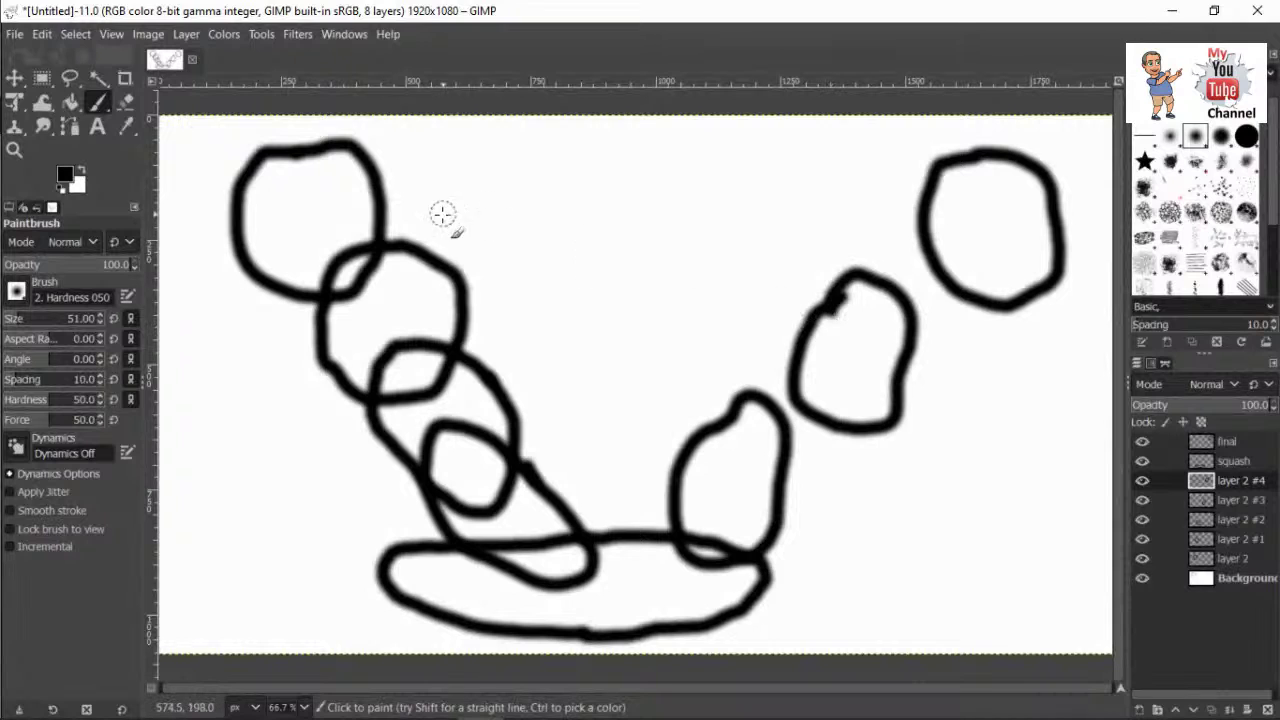
Move the squash layer down the layer stack so it sits between layer 2 #3 and layer 2 #2
left_click(1203, 521)
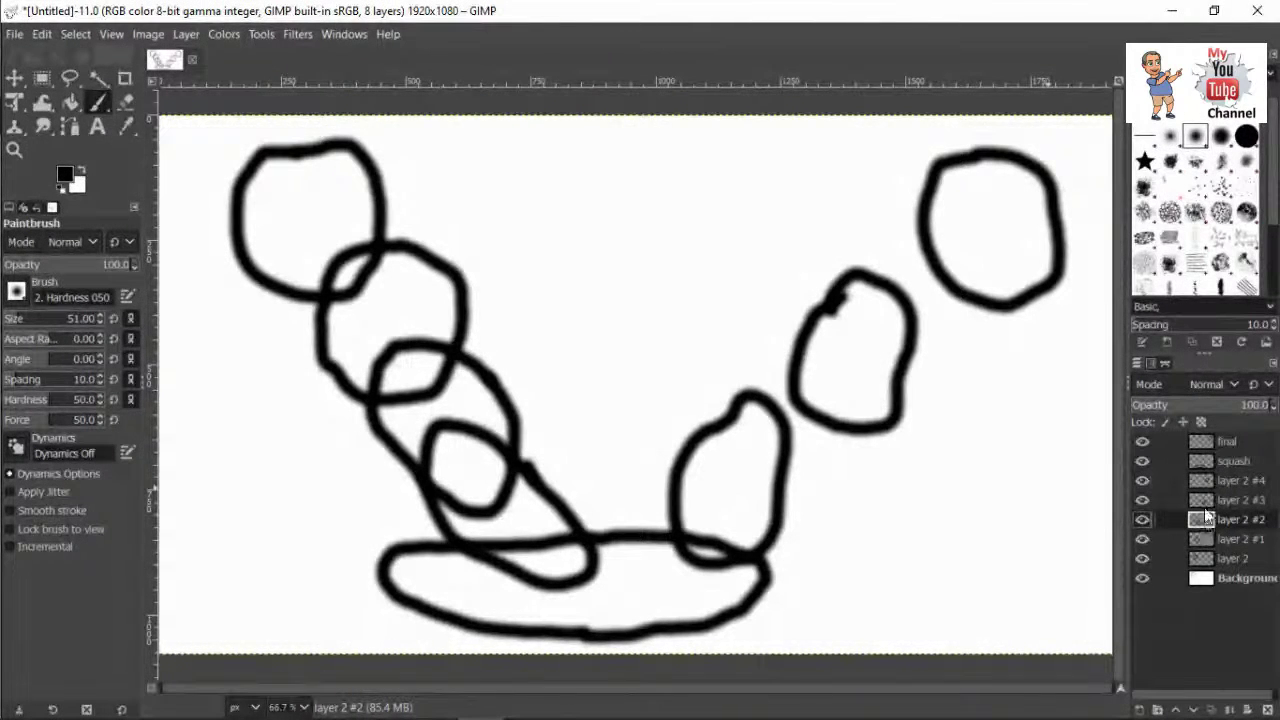
left_click_drag(1204, 464, 1210, 531)
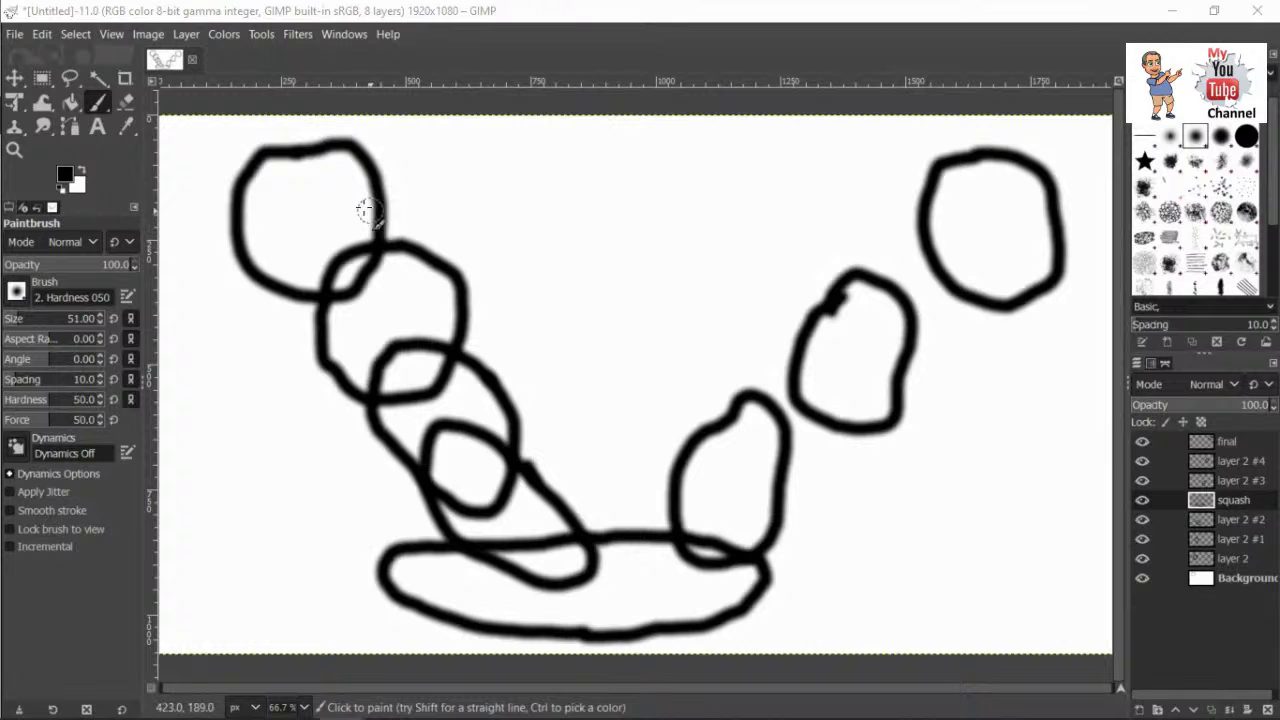
Start exporting the image with the file name "marfy bouncing ball.gif" and choose the Desktop folder as its destination
left_click(15, 38)
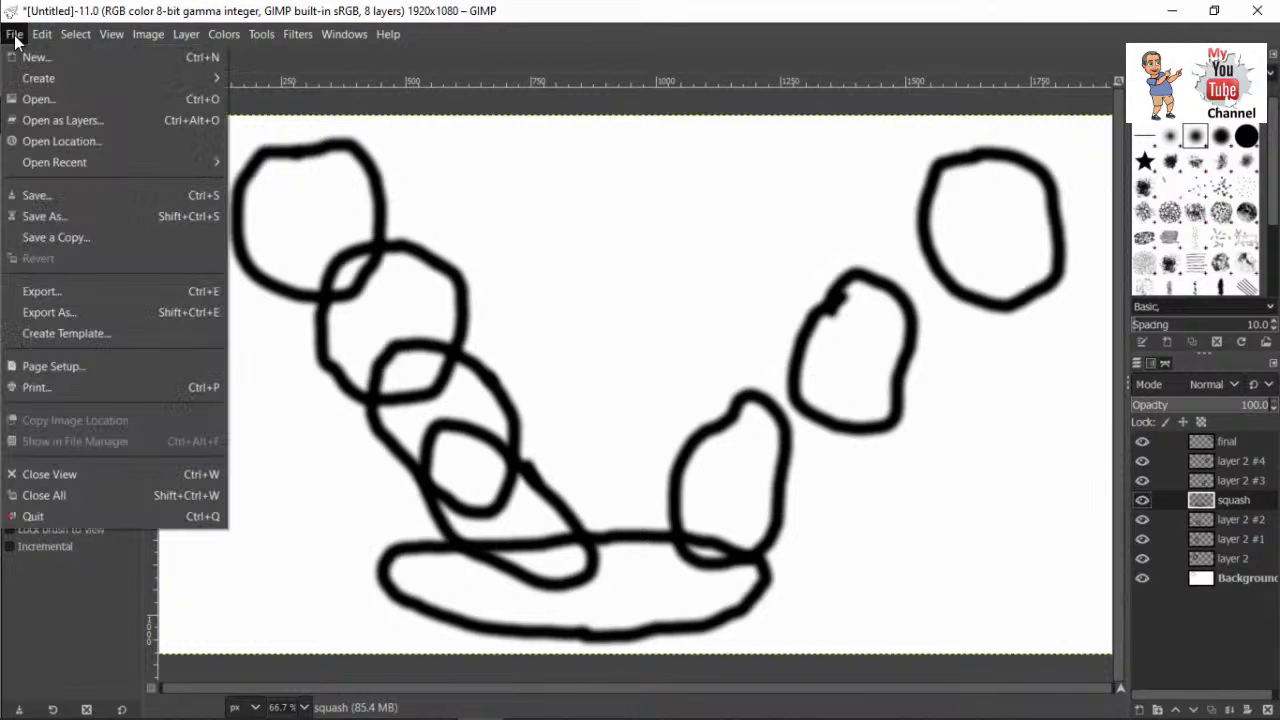
left_click(51, 314)
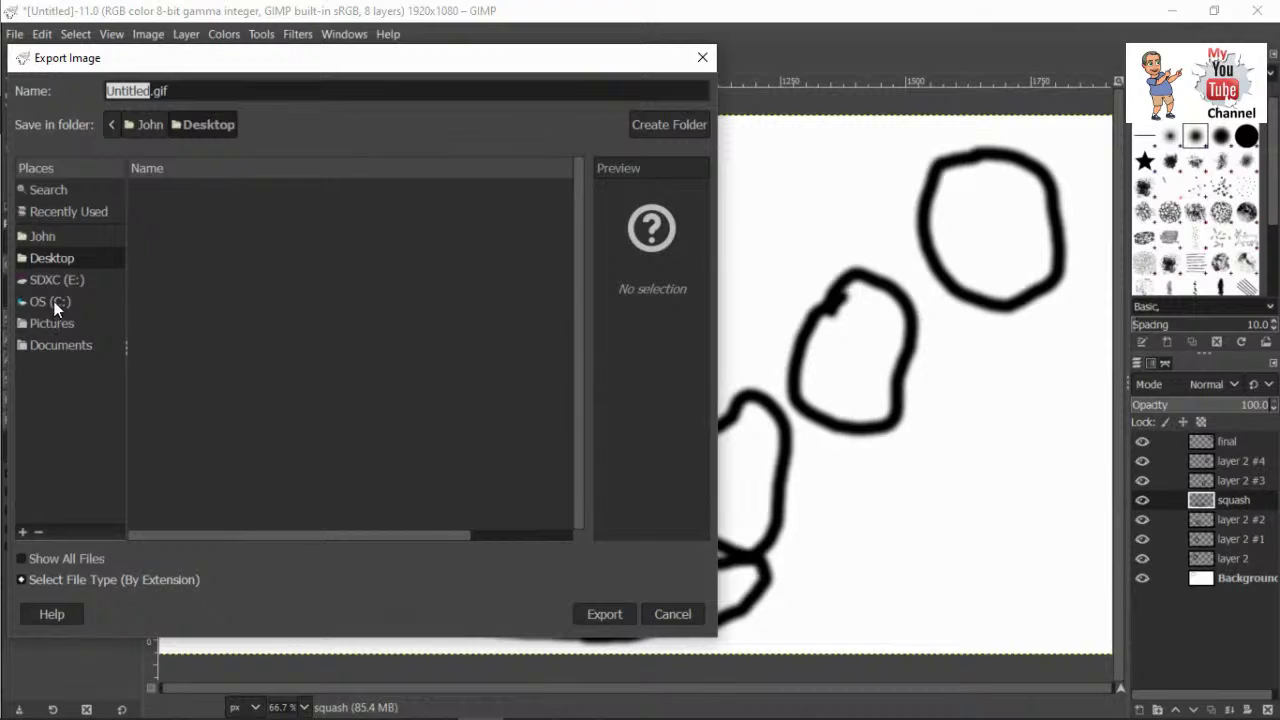
left_click(52, 262)
double_click(110, 91)
type("t")
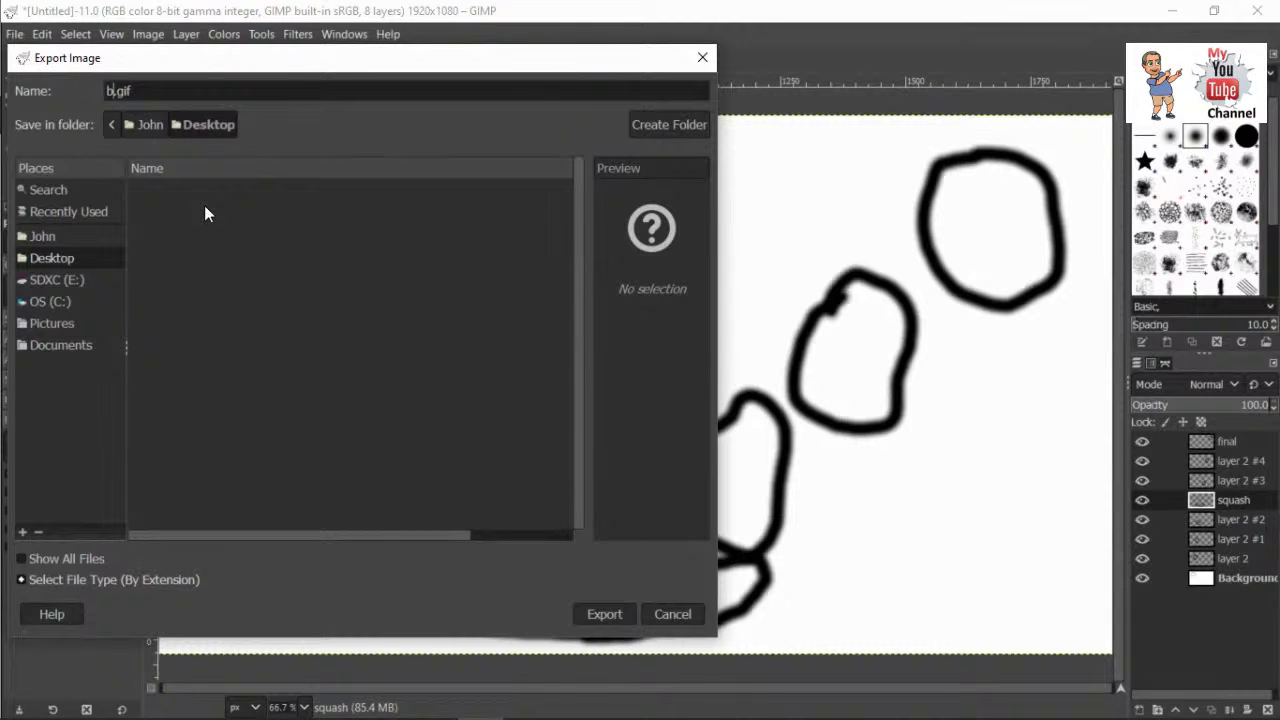
key("BackSpace")
type("marfy b")
type("ouncing ba")
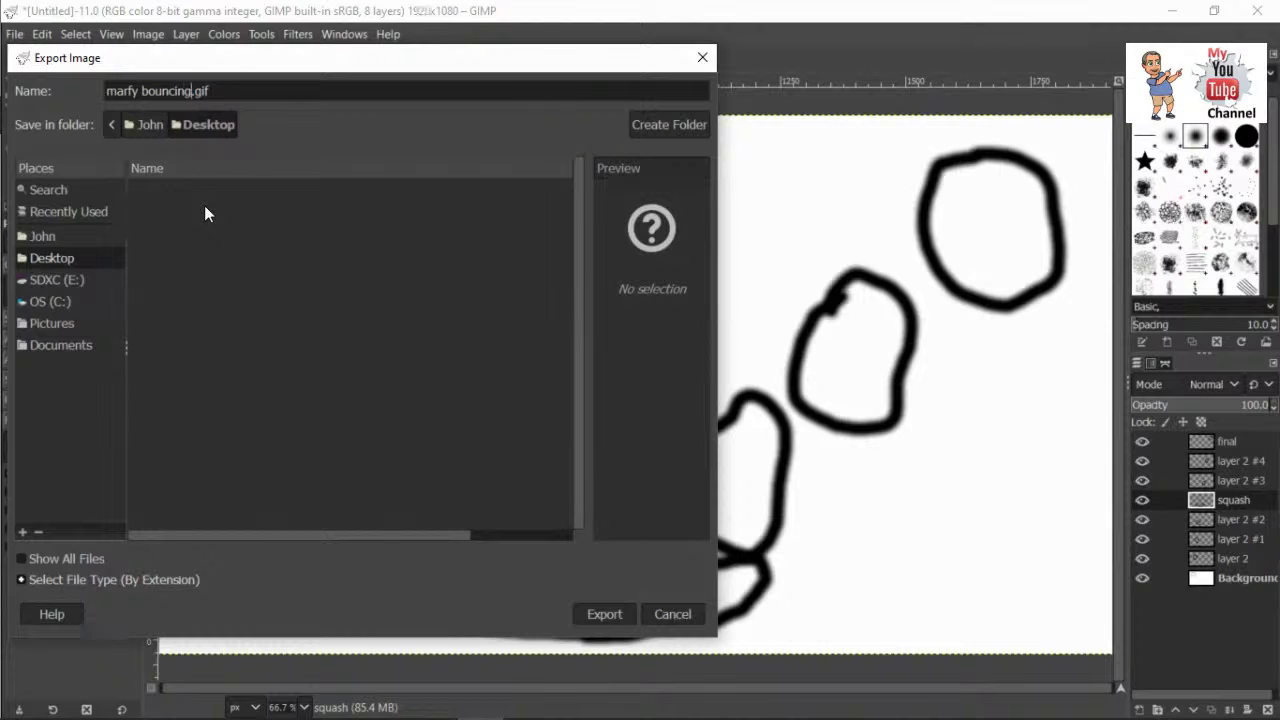
type("ll")
left_click(57, 283)
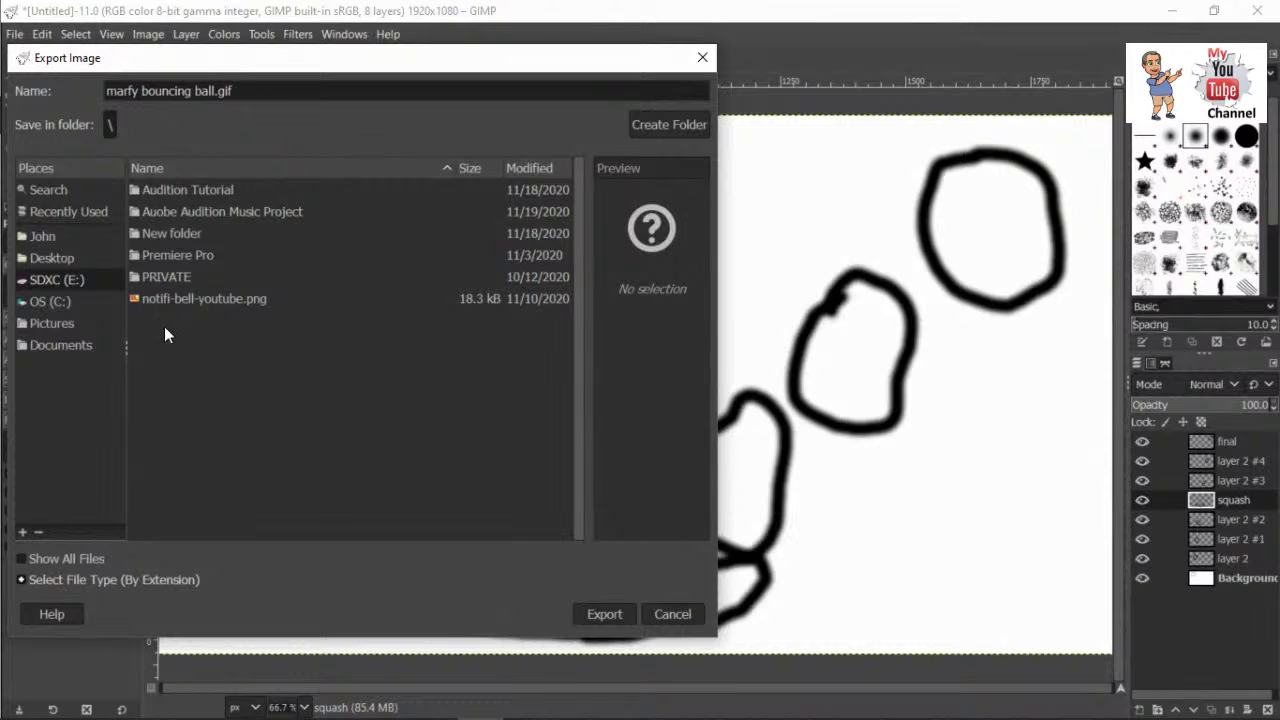
left_click(59, 259)
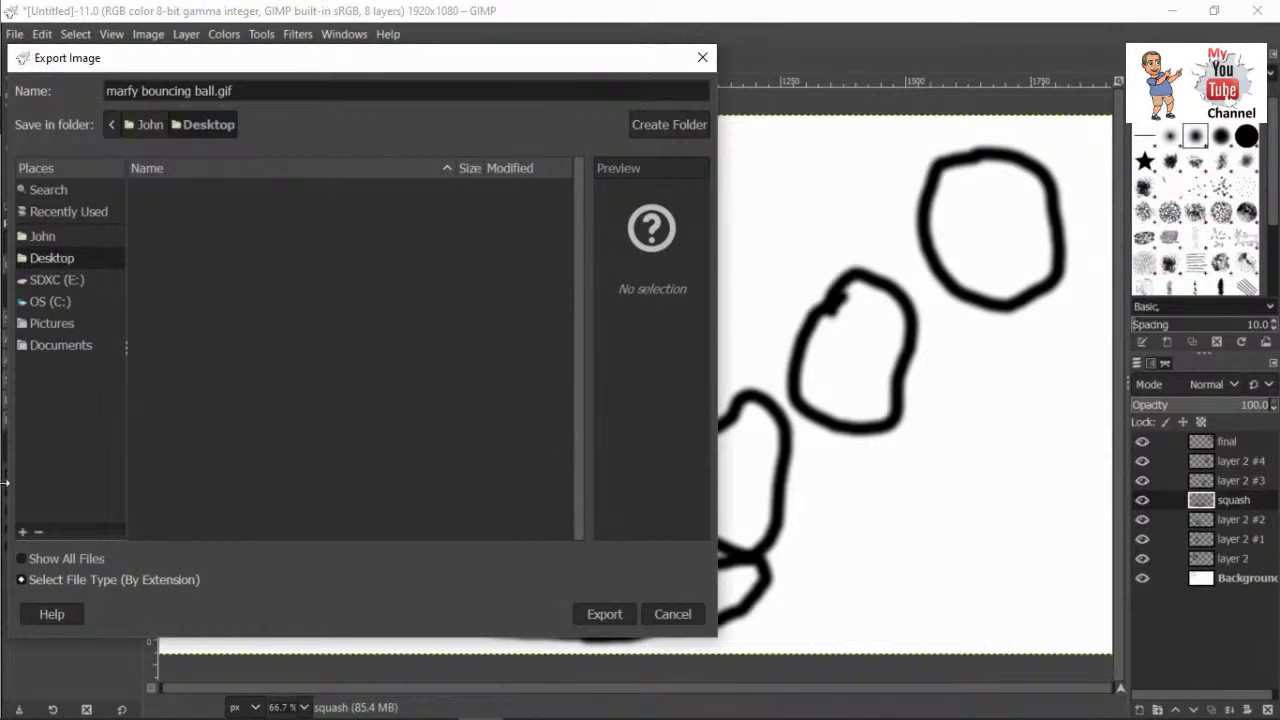
Set the export file type to GIF image and proceed to the GIF export options
left_click(39, 580)
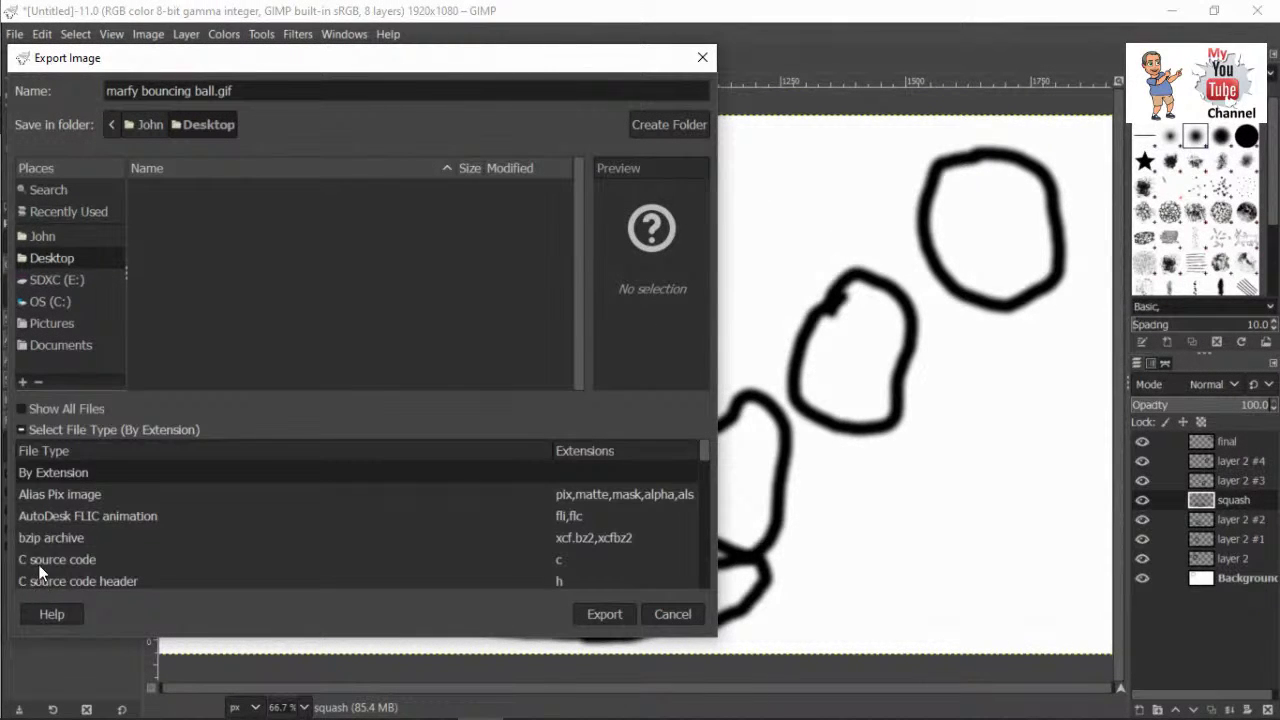
scroll(60, 560, "down", 5)
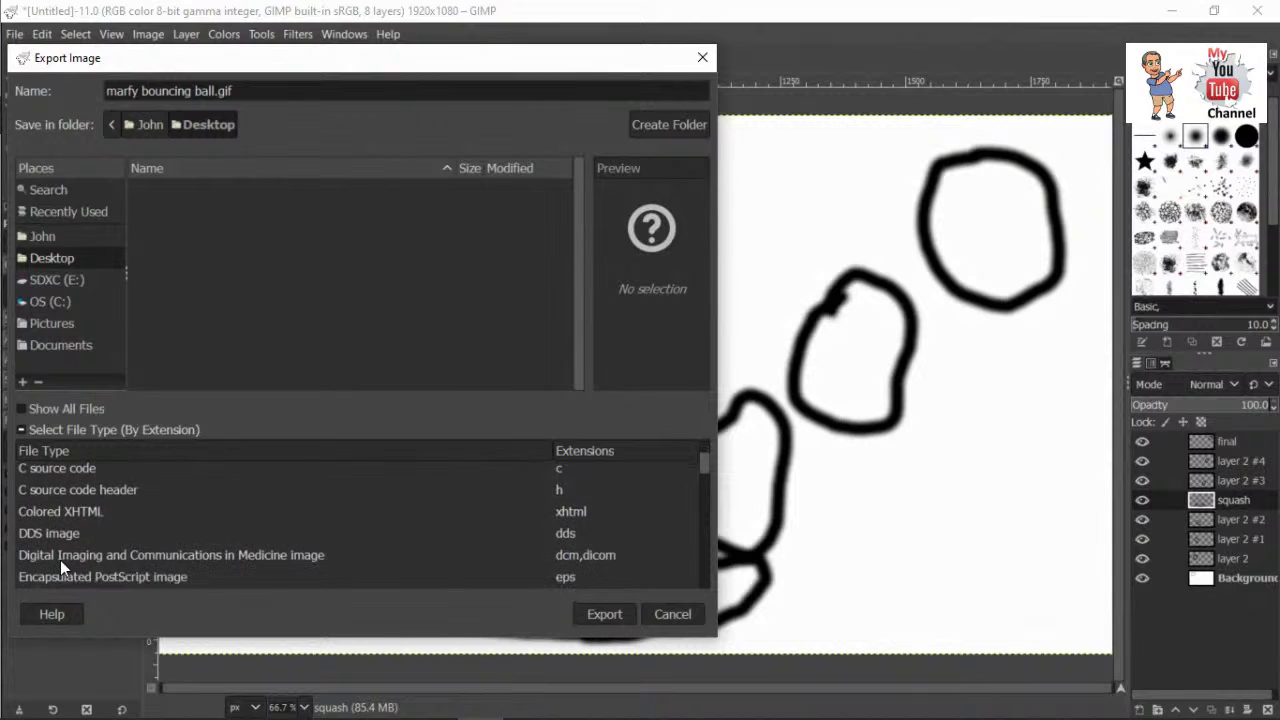
left_click(54, 527)
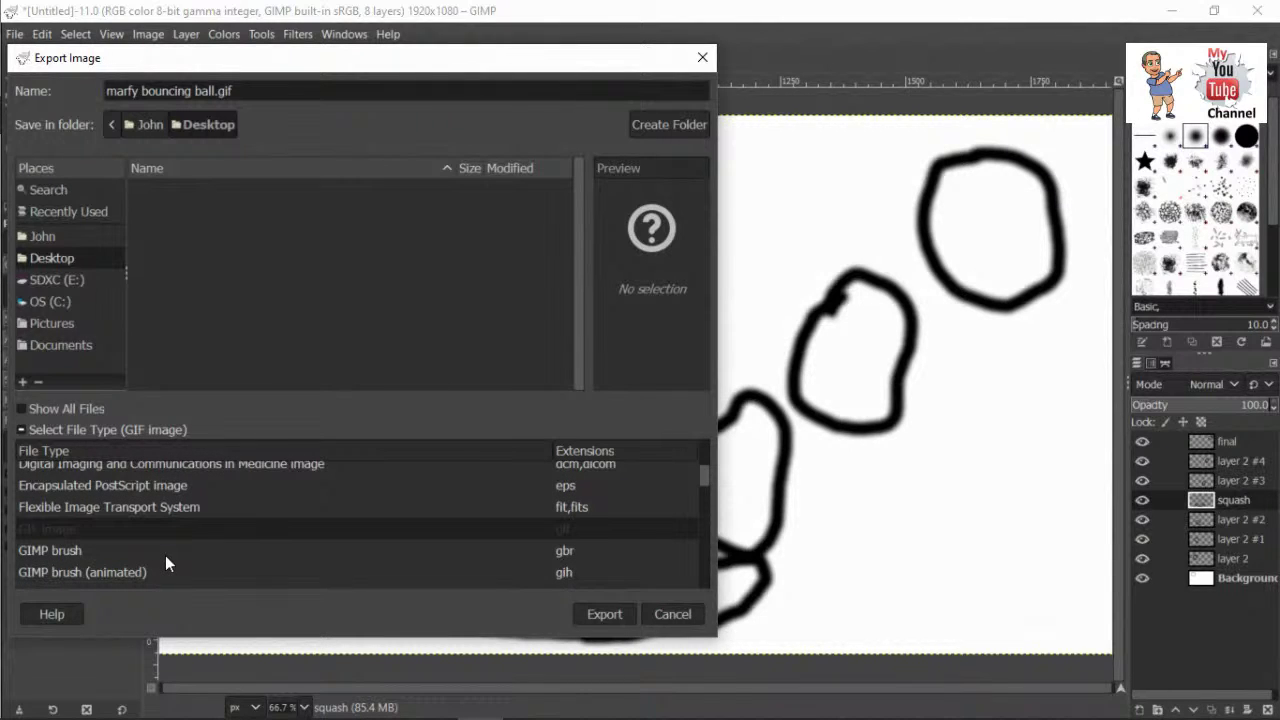
left_click(603, 614)
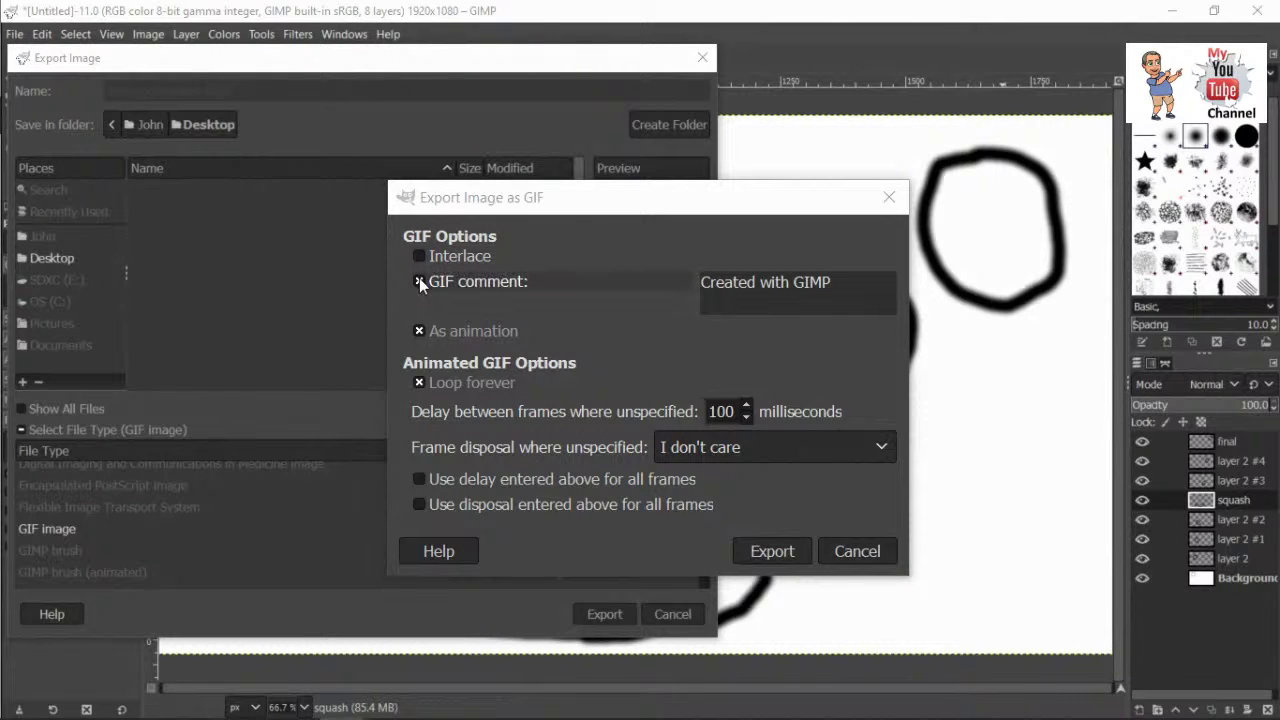
Toggle the As animation option, leave it enabled, and export the GIF
left_click(421, 329)
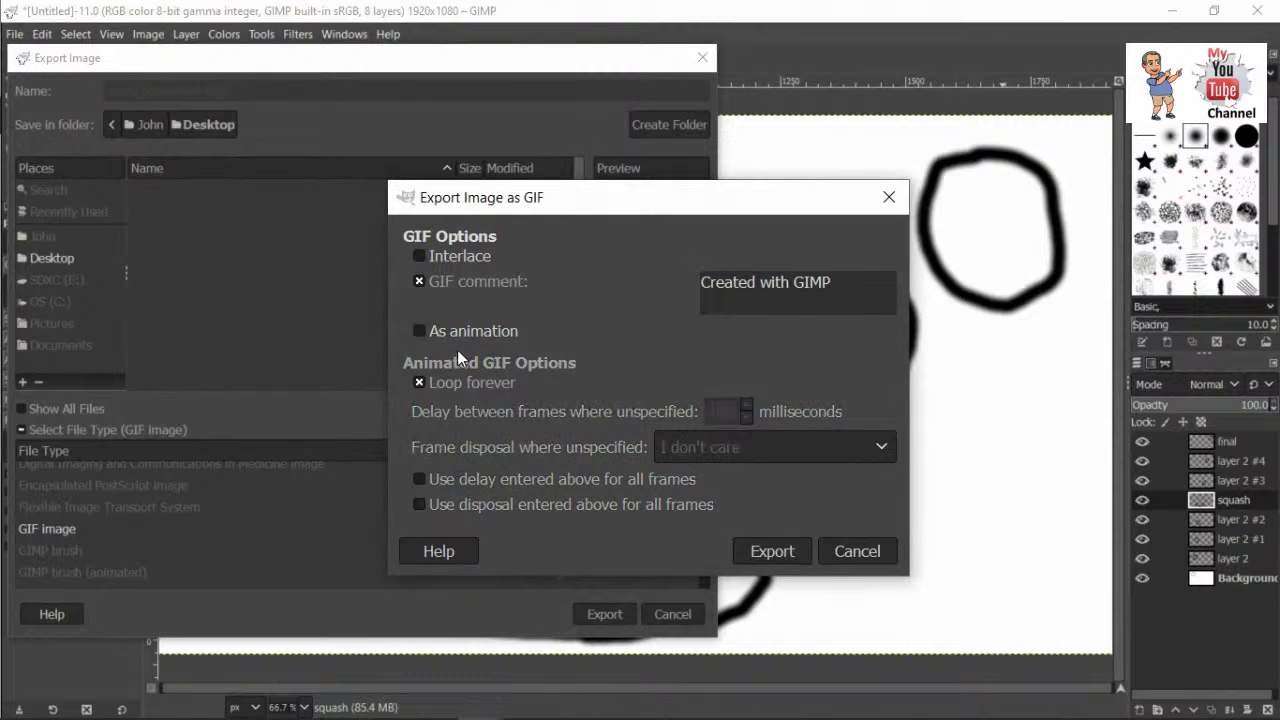
left_click(420, 330)
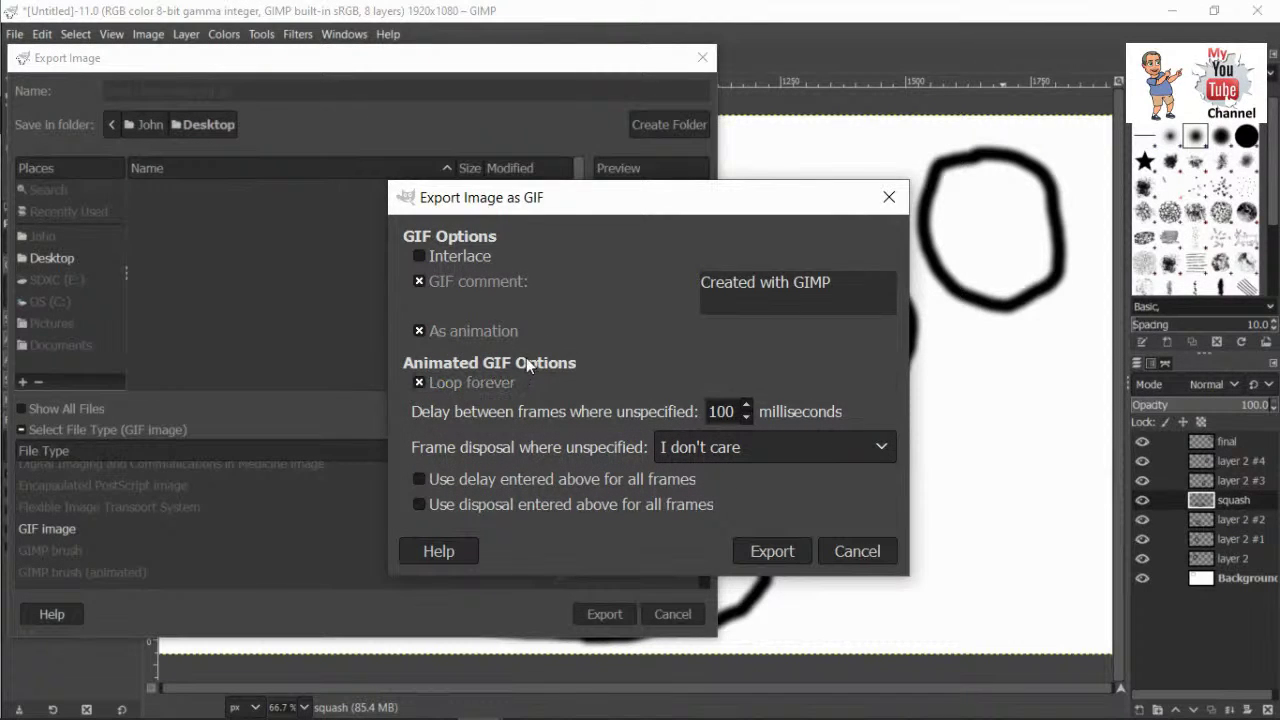
left_click(414, 335)
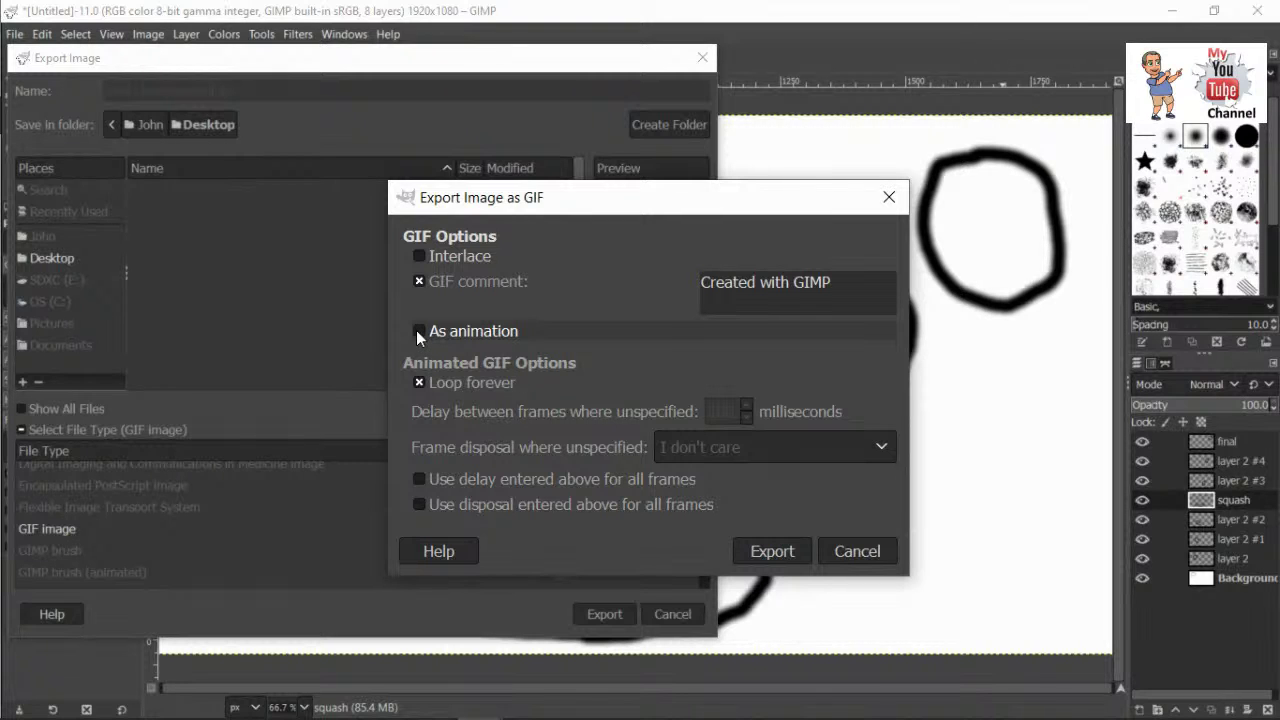
left_click(417, 332)
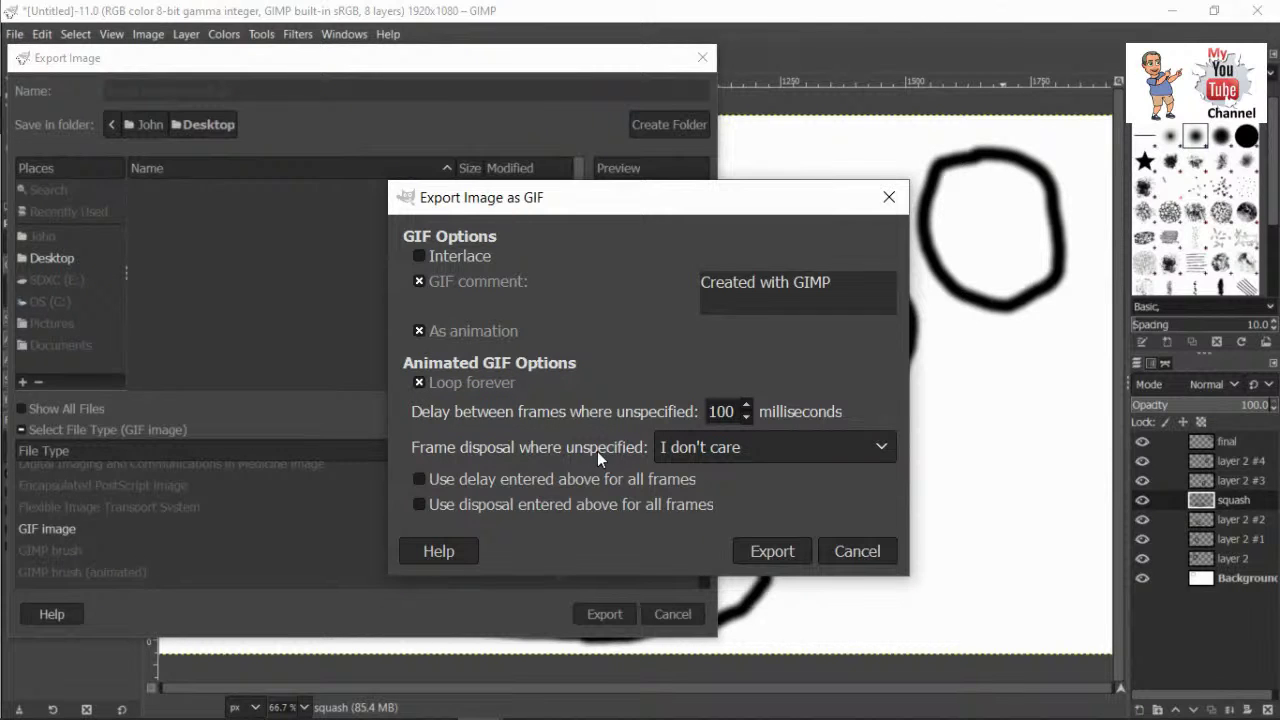
left_click(762, 550)
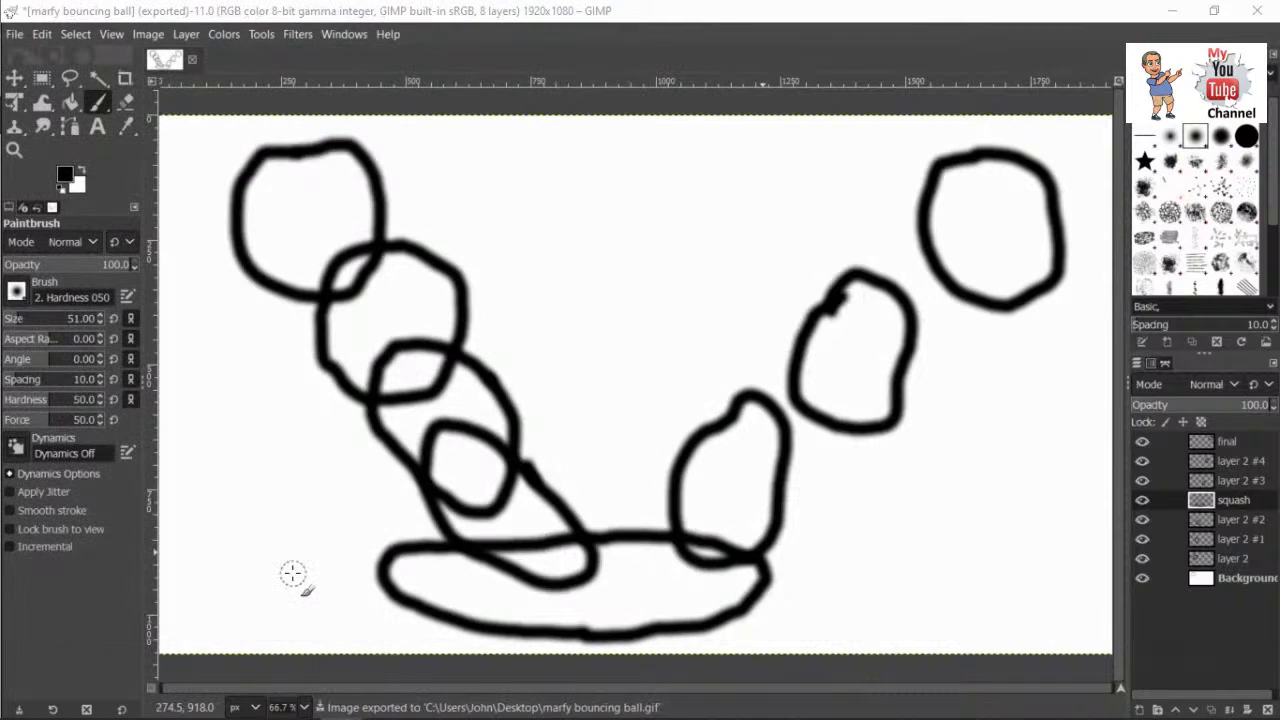
Minimize the GIMP and browser windows and place the exported GIF file near the middle of the desktop
left_click(1184, 14)
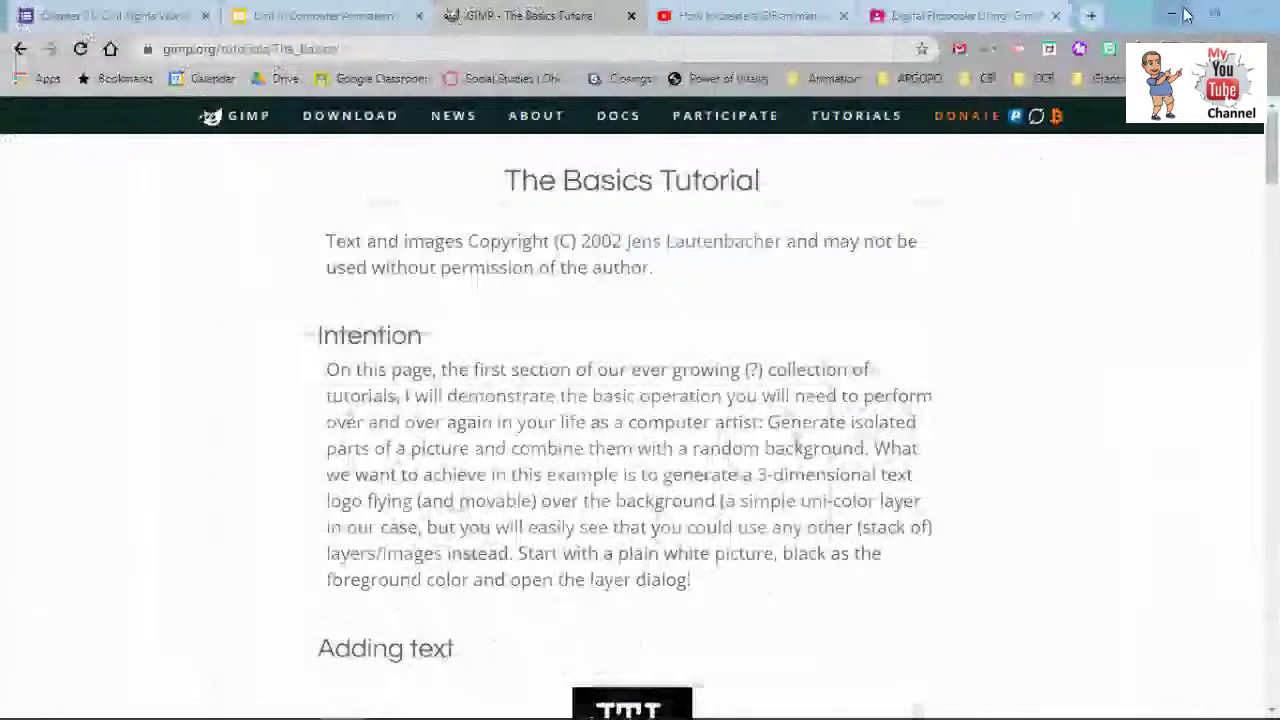
left_click(1184, 14)
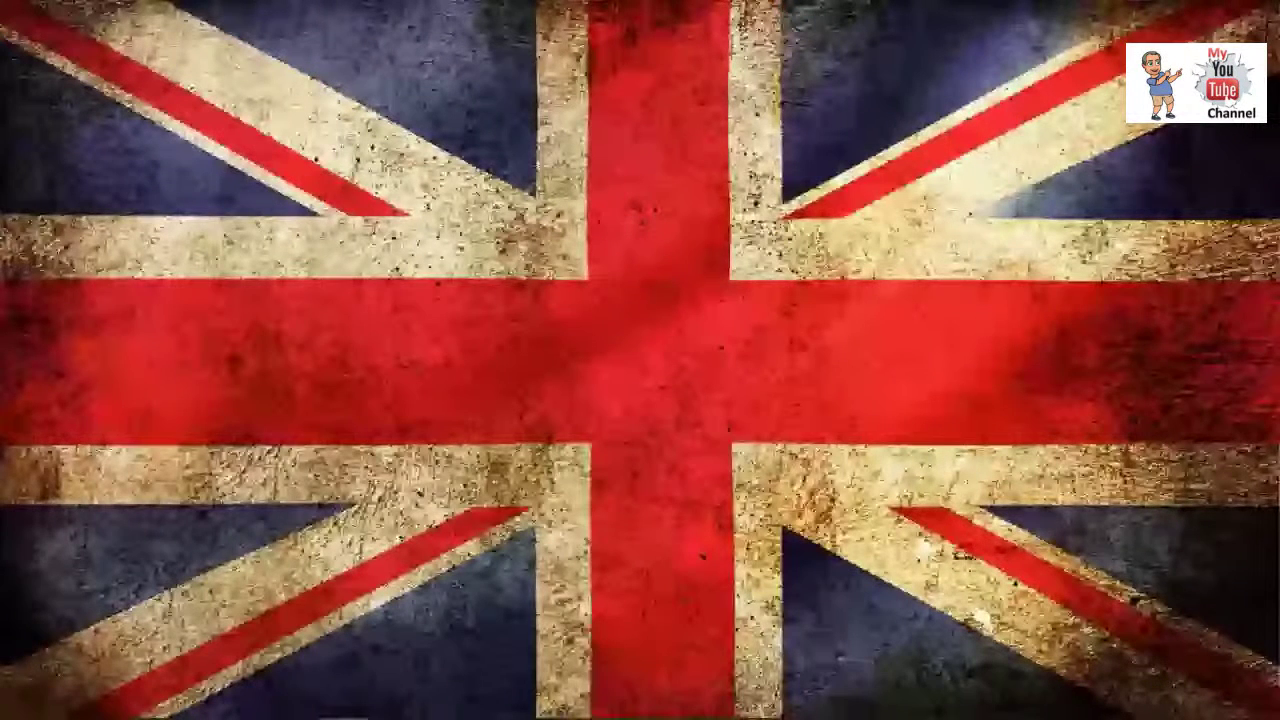
left_click_drag(1277, 719, 638, 393)
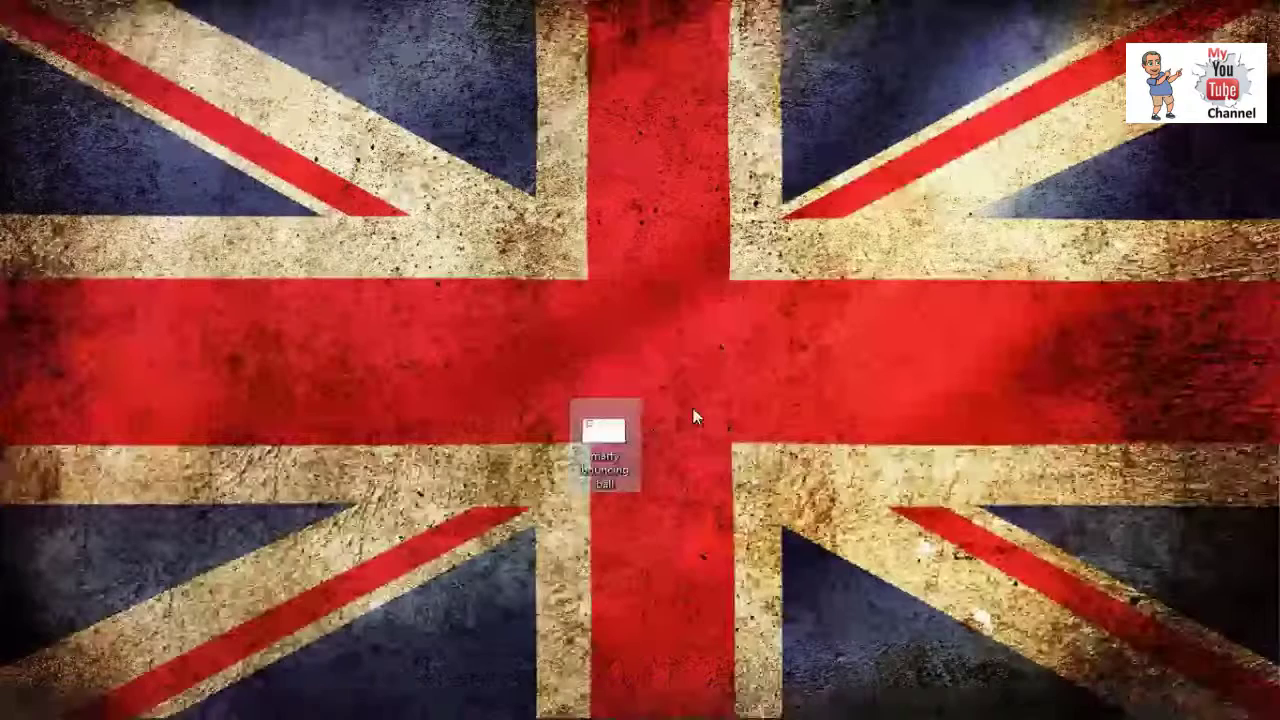